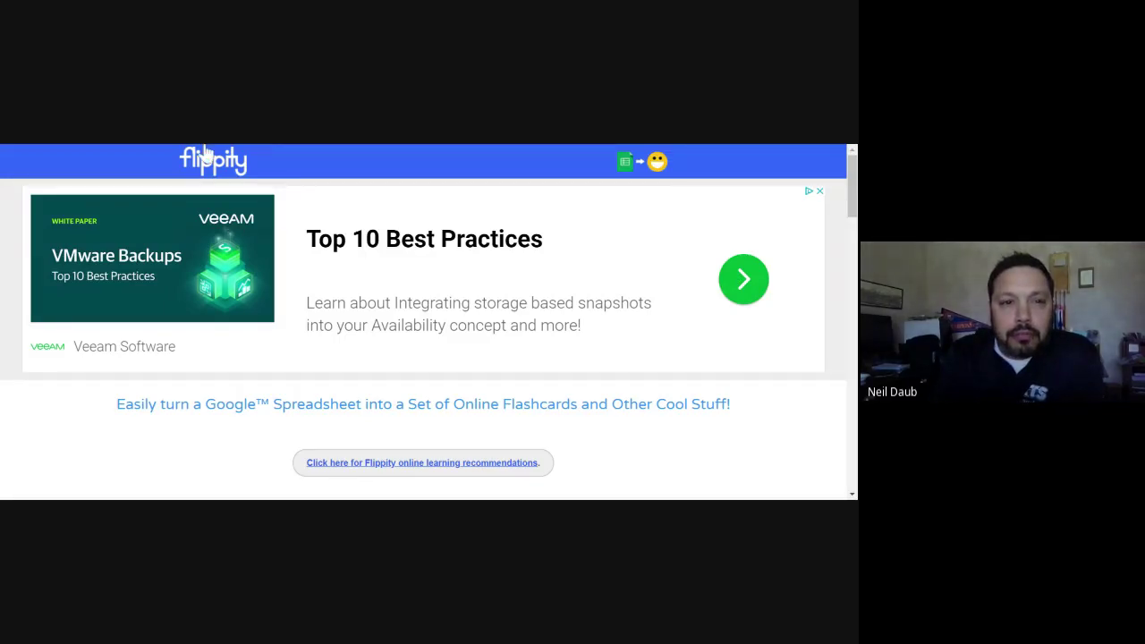
- Browse the Flippity templates page to locate the Spelling Words card
{"action": "scroll", "coordinate": [356, 320], "scroll_direction": "down", "scroll_amount": 3}
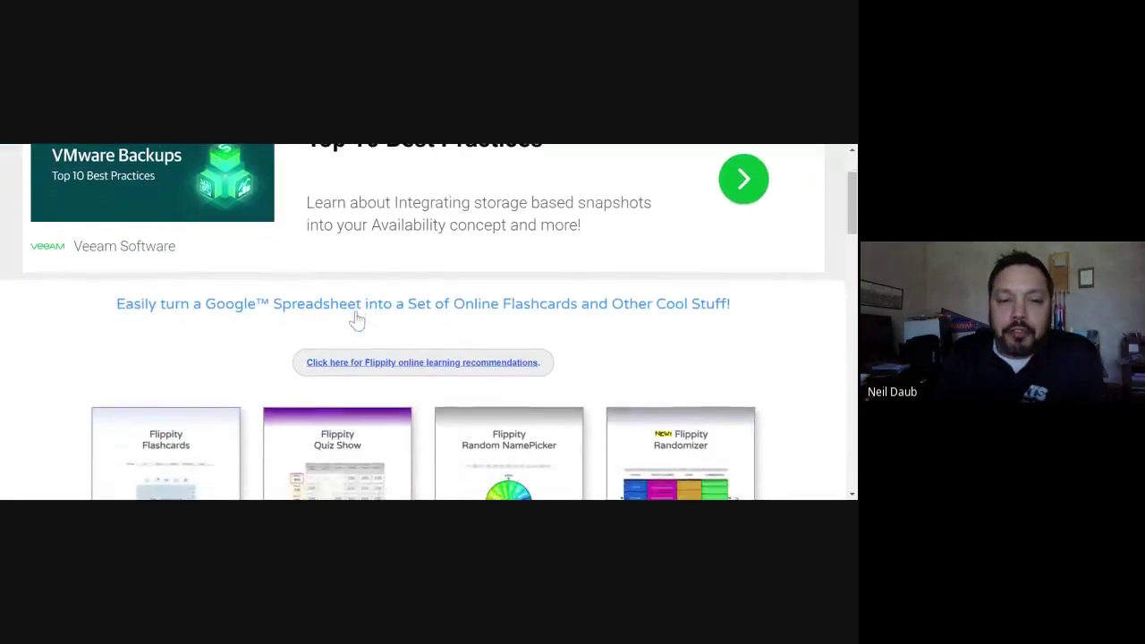
{"action": "scroll", "coordinate": [357, 320], "scroll_direction": "down", "scroll_amount": 5}
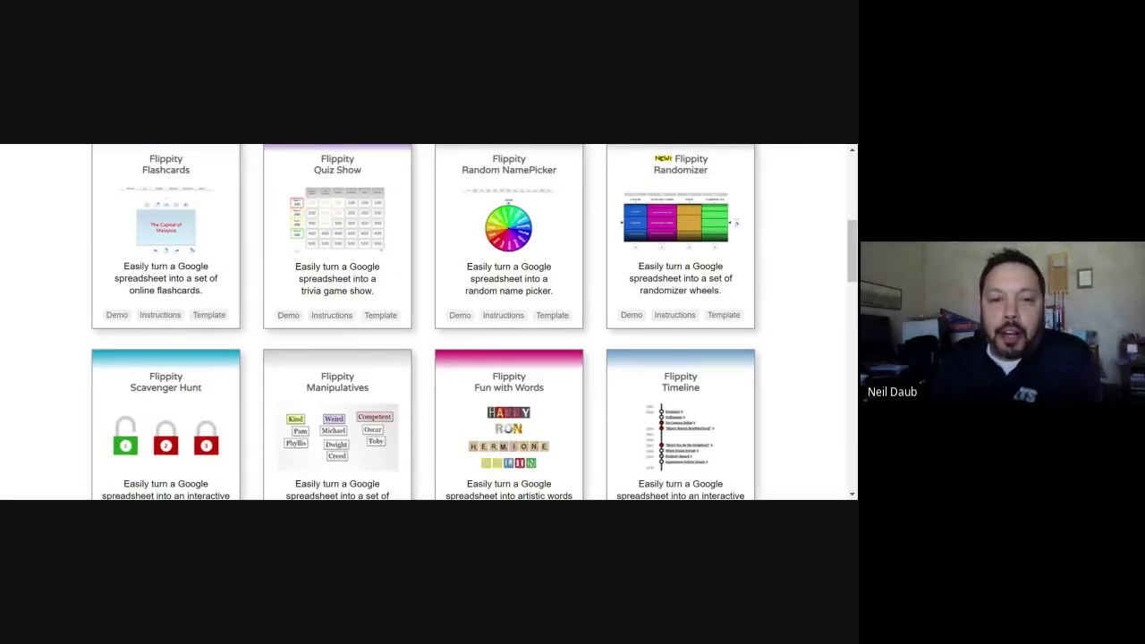
{"action": "scroll", "coordinate": [362, 302], "scroll_direction": "down", "scroll_amount": 2}
{"action": "scroll", "coordinate": [362, 302], "scroll_direction": "down", "scroll_amount": 2}
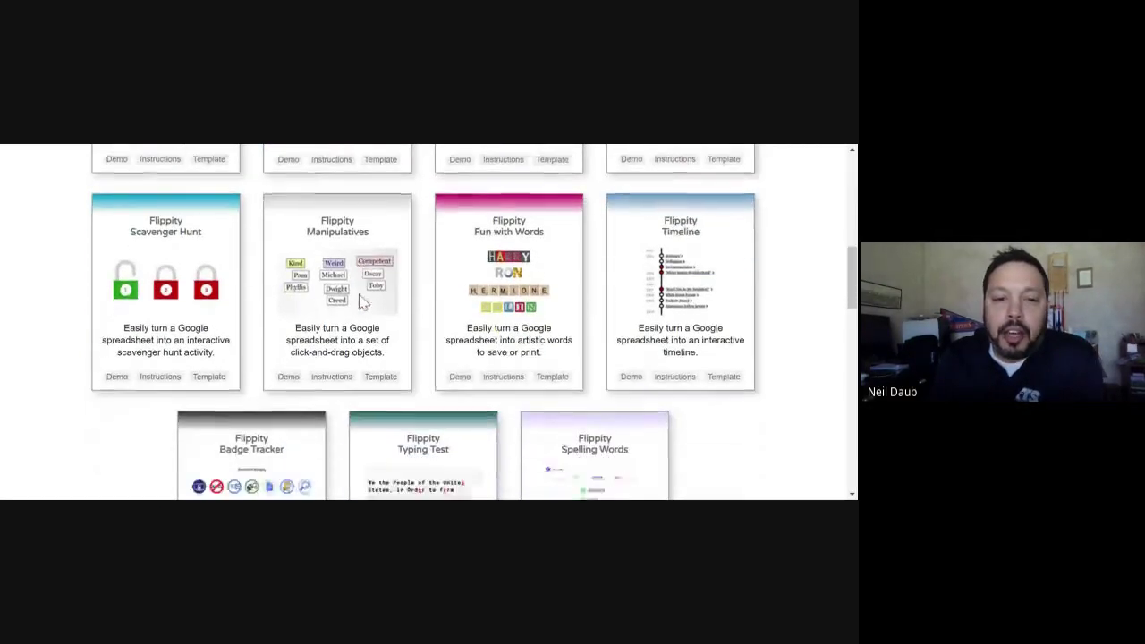
{"action": "scroll", "coordinate": [362, 302], "scroll_direction": "down", "scroll_amount": 1}
{"action": "scroll", "coordinate": [363, 302], "scroll_direction": "down", "scroll_amount": 1}
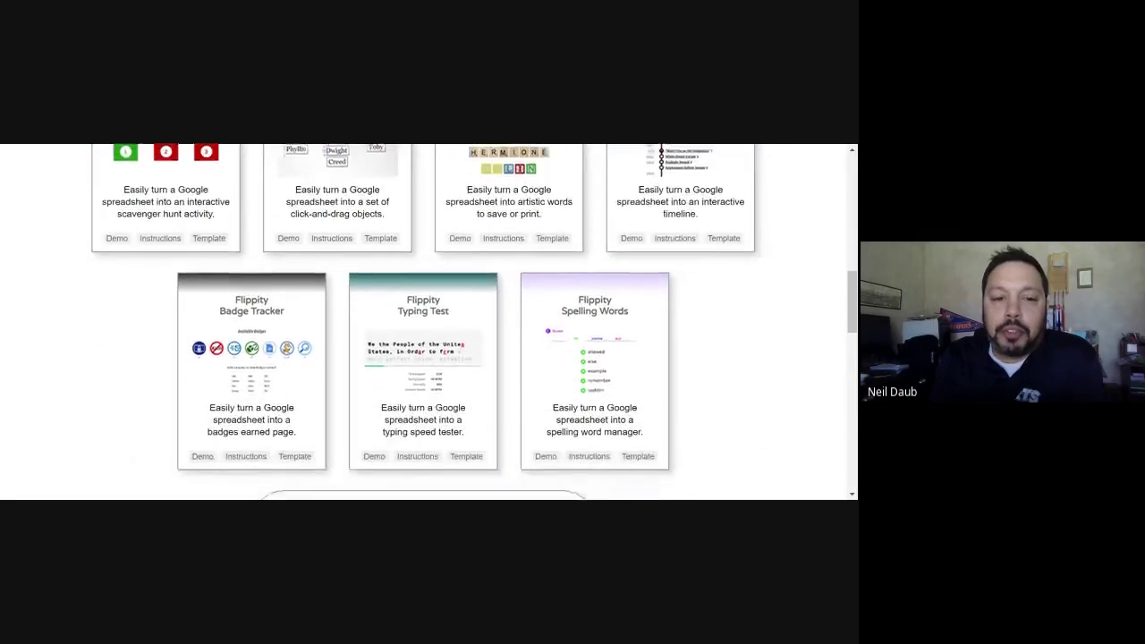
{"action": "scroll", "coordinate": [385, 300], "scroll_direction": "down", "scroll_amount": 1}
{"action": "scroll", "coordinate": [384, 299], "scroll_direction": "down", "scroll_amount": 1}
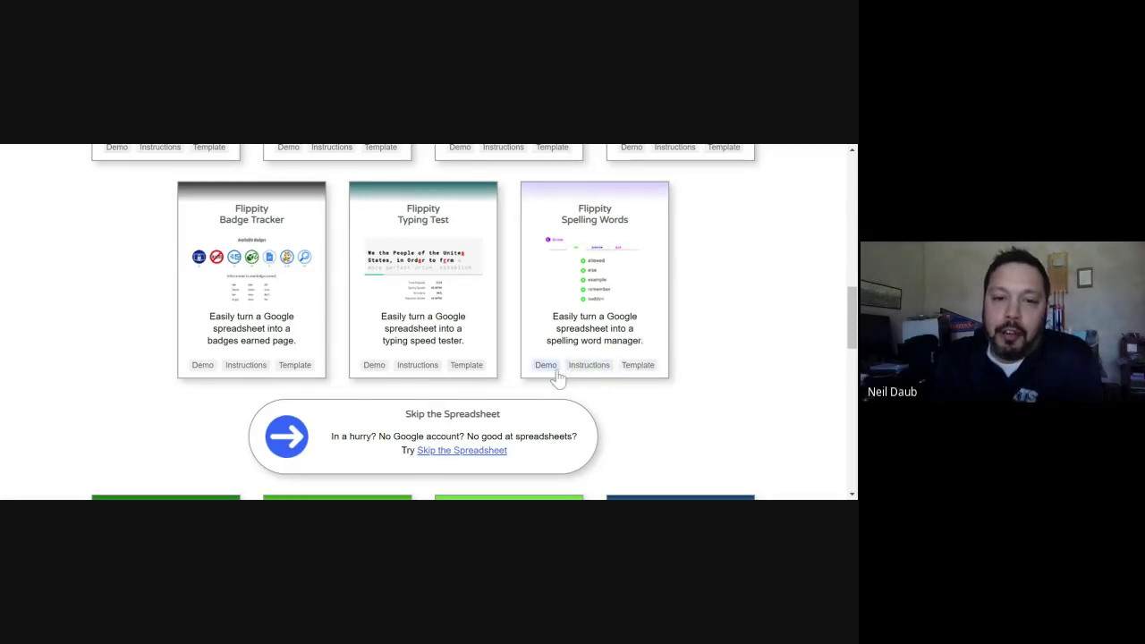
{"action": "scroll", "coordinate": [550, 365], "scroll_direction": "up", "scroll_amount": 1}
{"action": "scroll", "coordinate": [551, 365], "scroll_direction": "up", "scroll_amount": 3}
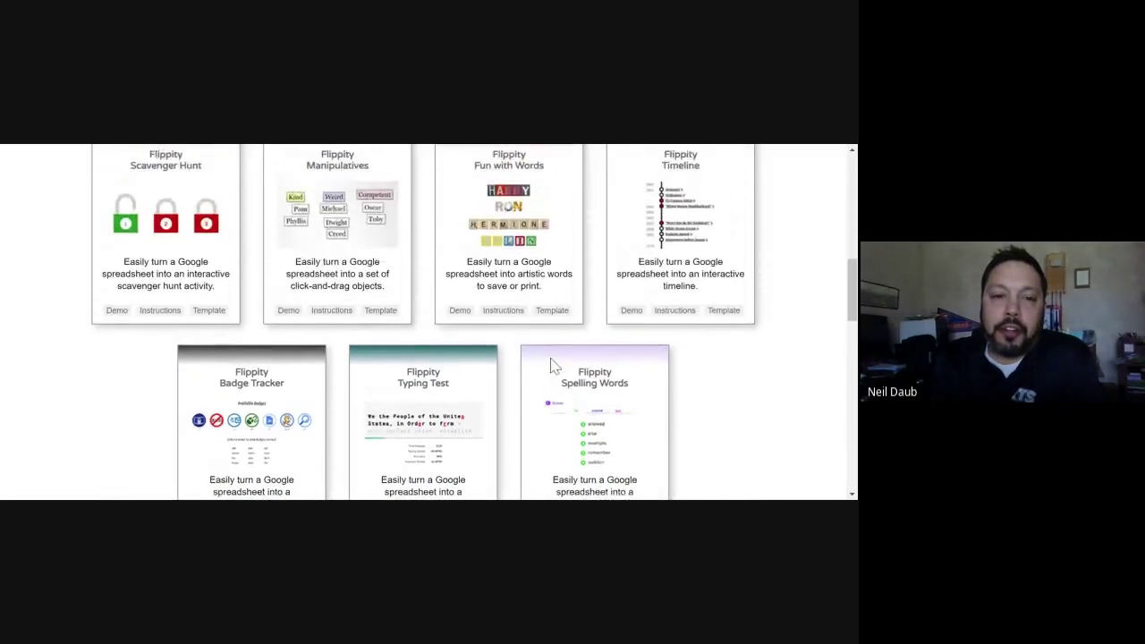
{"action": "scroll", "coordinate": [473, 322], "scroll_direction": "up", "scroll_amount": 2}
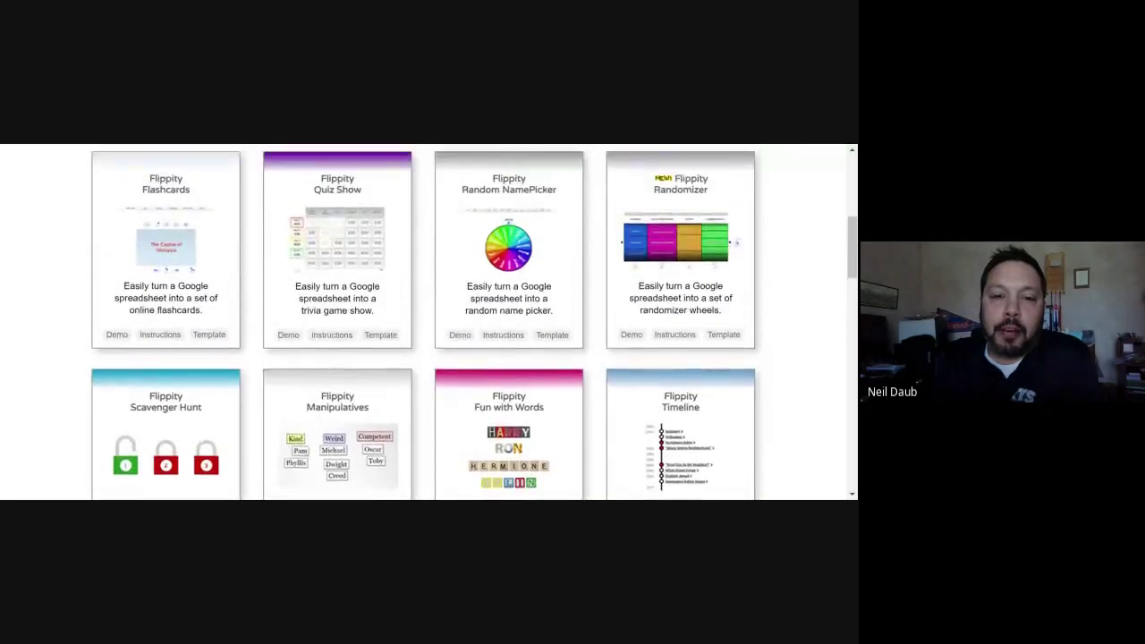
{"action": "scroll", "coordinate": [473, 322], "scroll_direction": "down", "scroll_amount": 1}
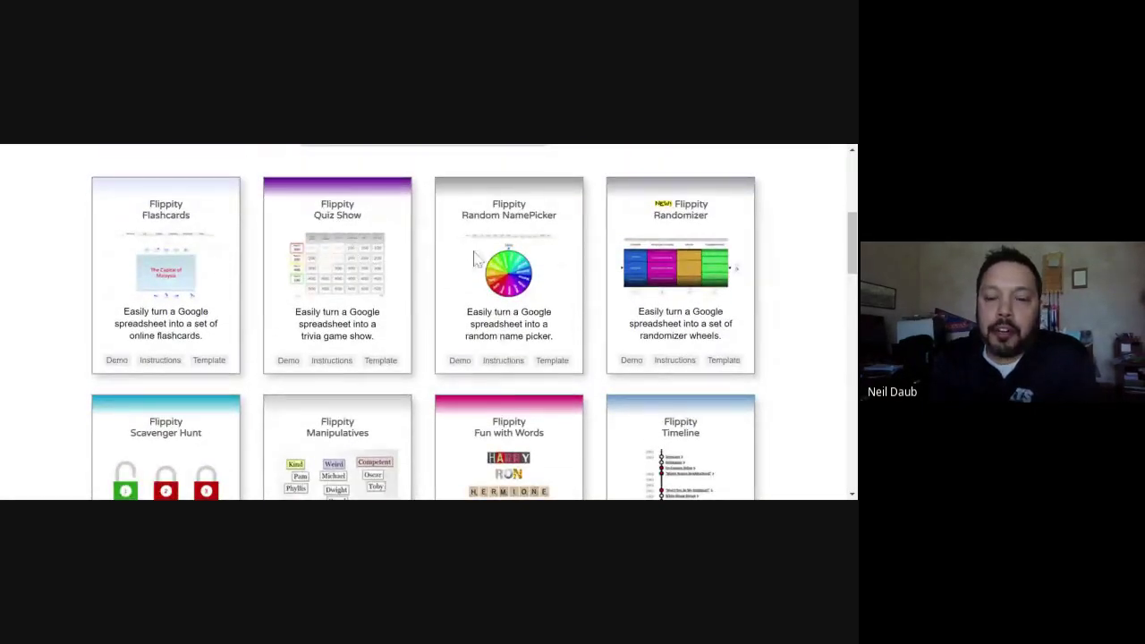
{"action": "scroll", "coordinate": [517, 297], "scroll_direction": "down", "scroll_amount": 1}
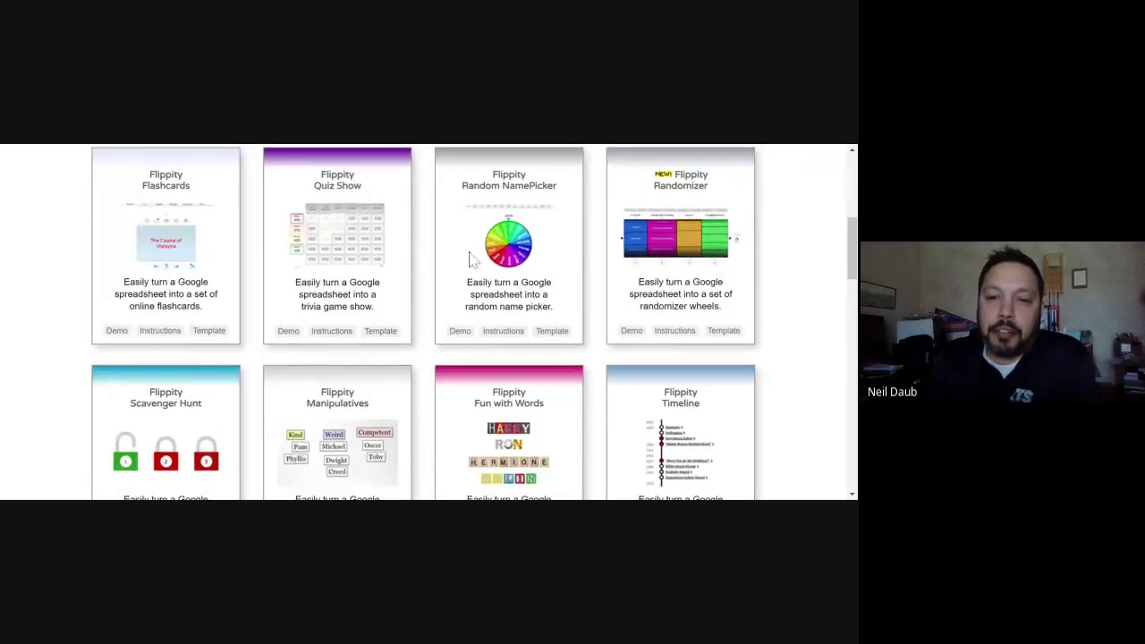
{"action": "scroll", "coordinate": [516, 235], "scroll_direction": "down", "scroll_amount": 5}
{"action": "scroll", "coordinate": [474, 322], "scroll_direction": "down", "scroll_amount": 3}
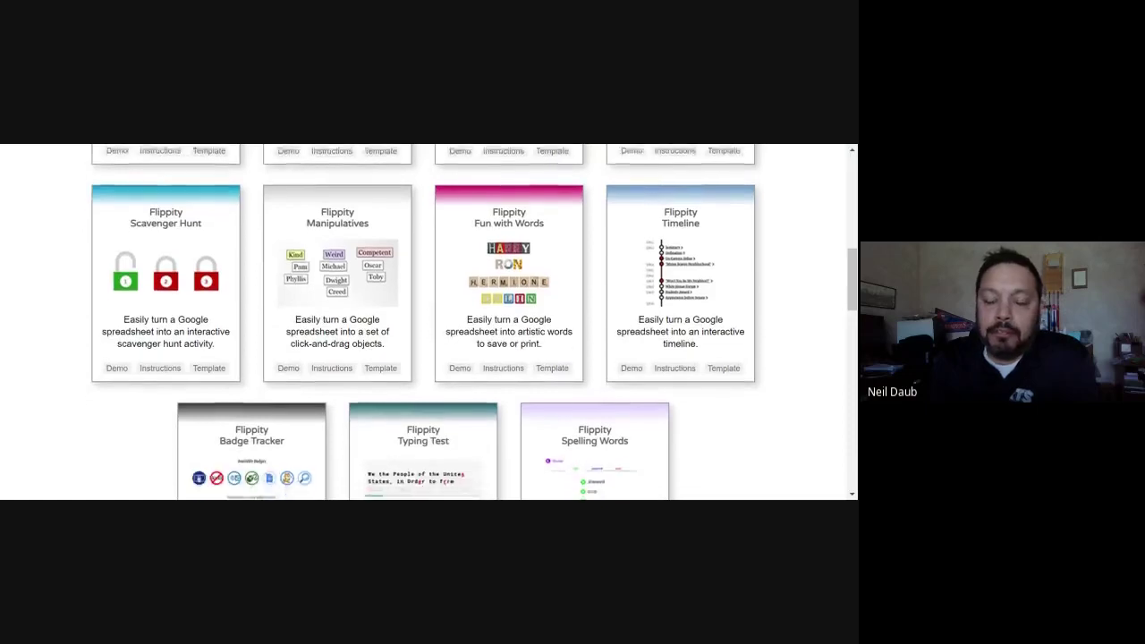
{"action": "scroll", "coordinate": [474, 322], "scroll_direction": "down", "scroll_amount": 4}
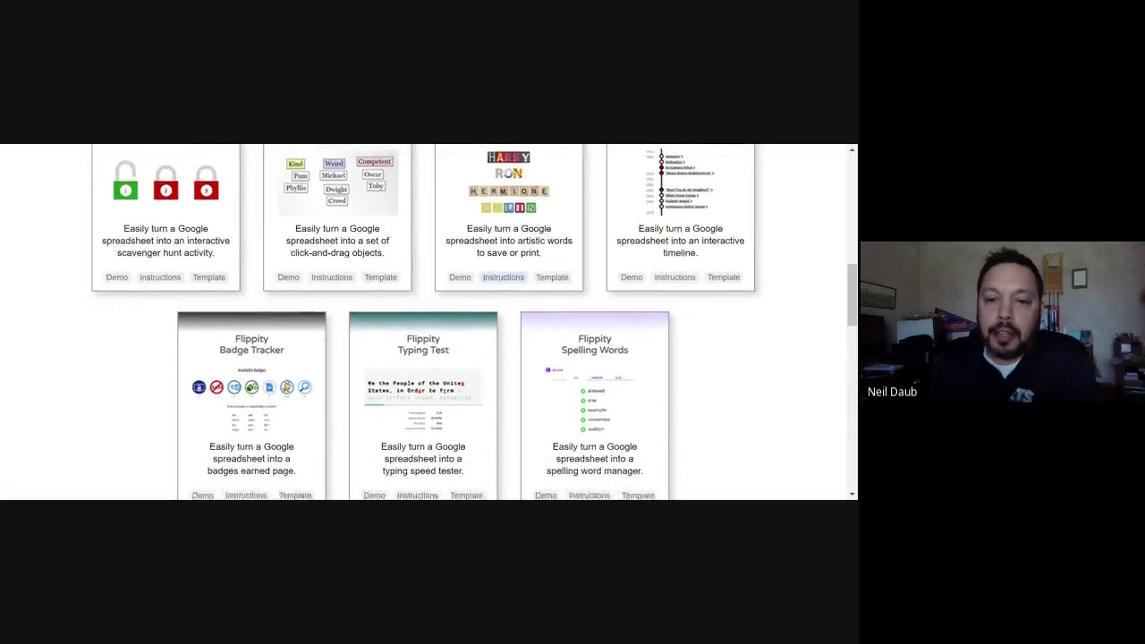
{"action": "scroll", "coordinate": [474, 322], "scroll_direction": "down", "scroll_amount": 2}
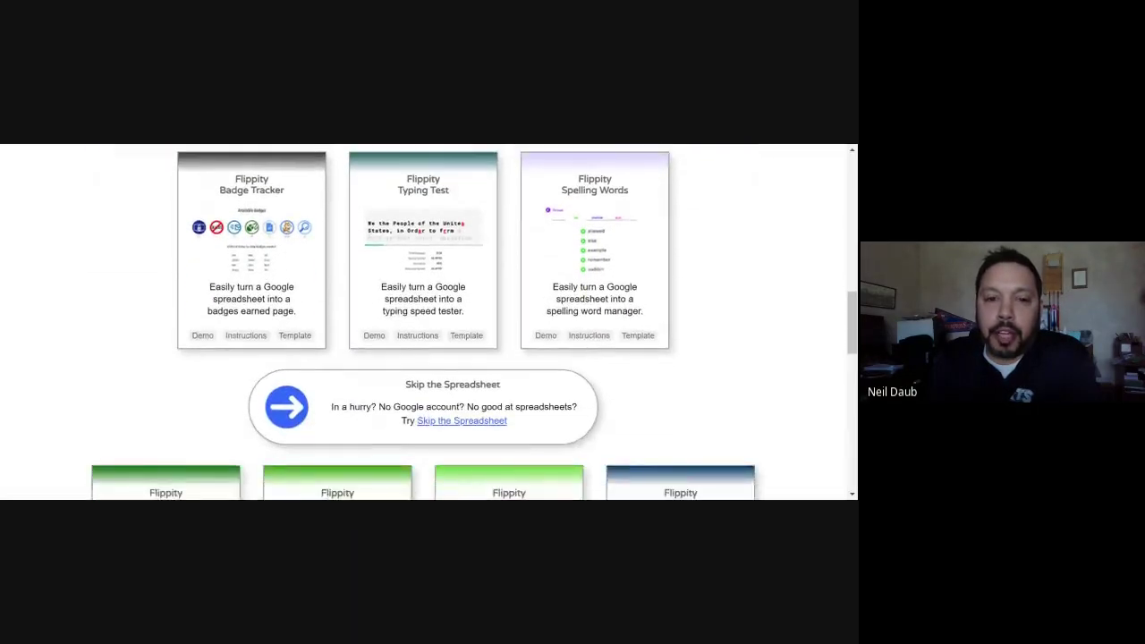
{"action": "scroll", "coordinate": [474, 322], "scroll_direction": "down", "scroll_amount": 3}
{"action": "scroll", "coordinate": [474, 322], "scroll_direction": "down", "scroll_amount": 5}
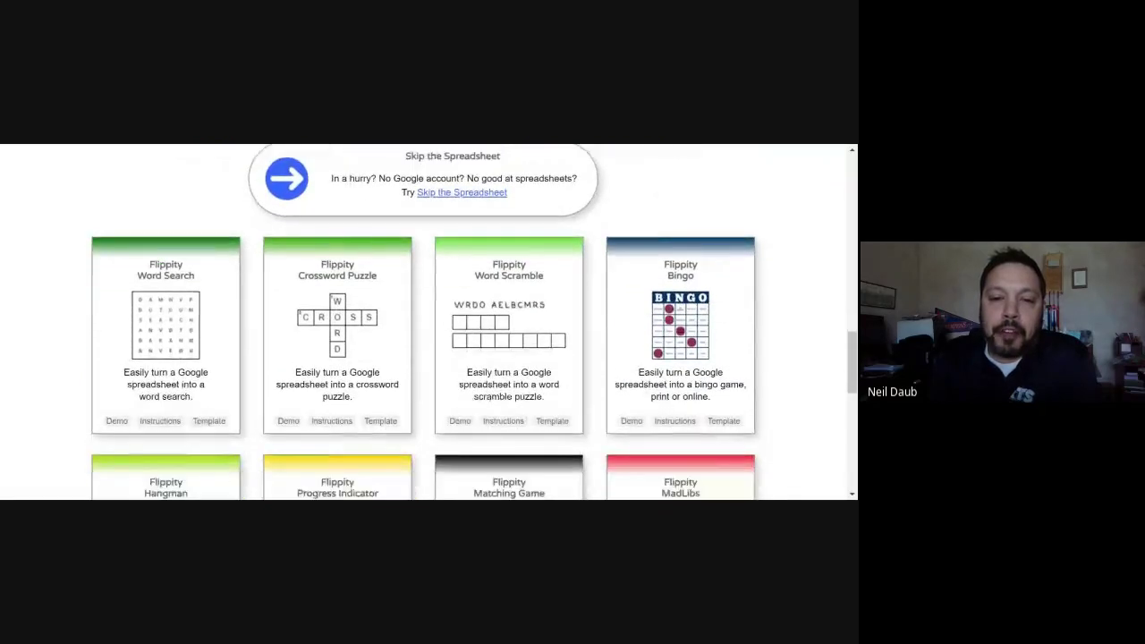
{"action": "scroll", "coordinate": [474, 322], "scroll_direction": "down", "scroll_amount": 2}
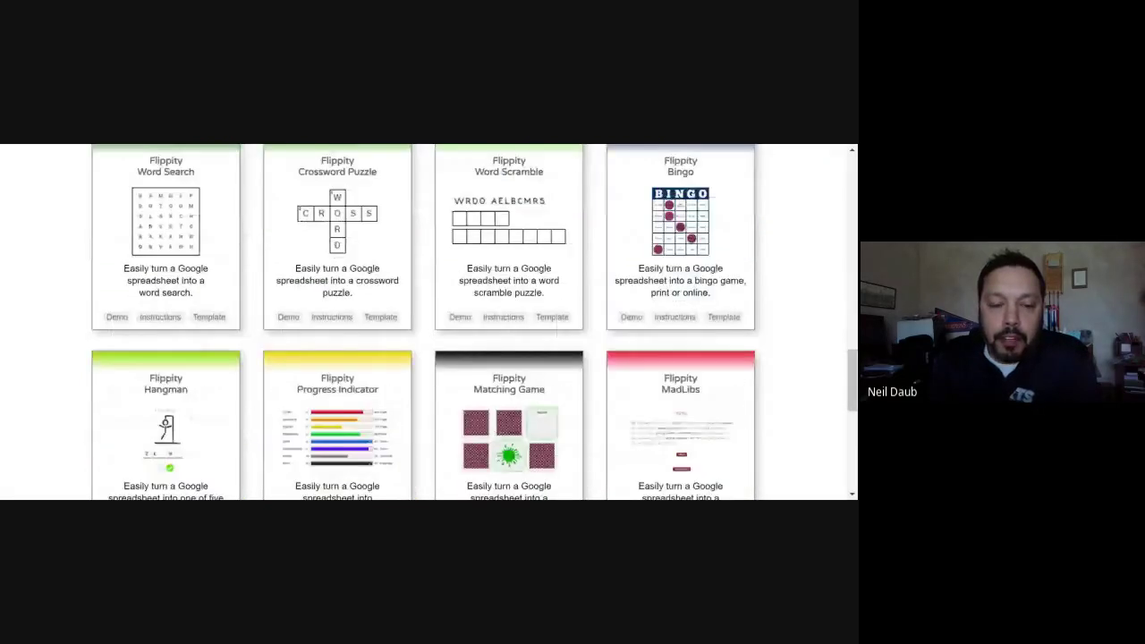
{"action": "scroll", "coordinate": [474, 322], "scroll_direction": "down", "scroll_amount": 3}
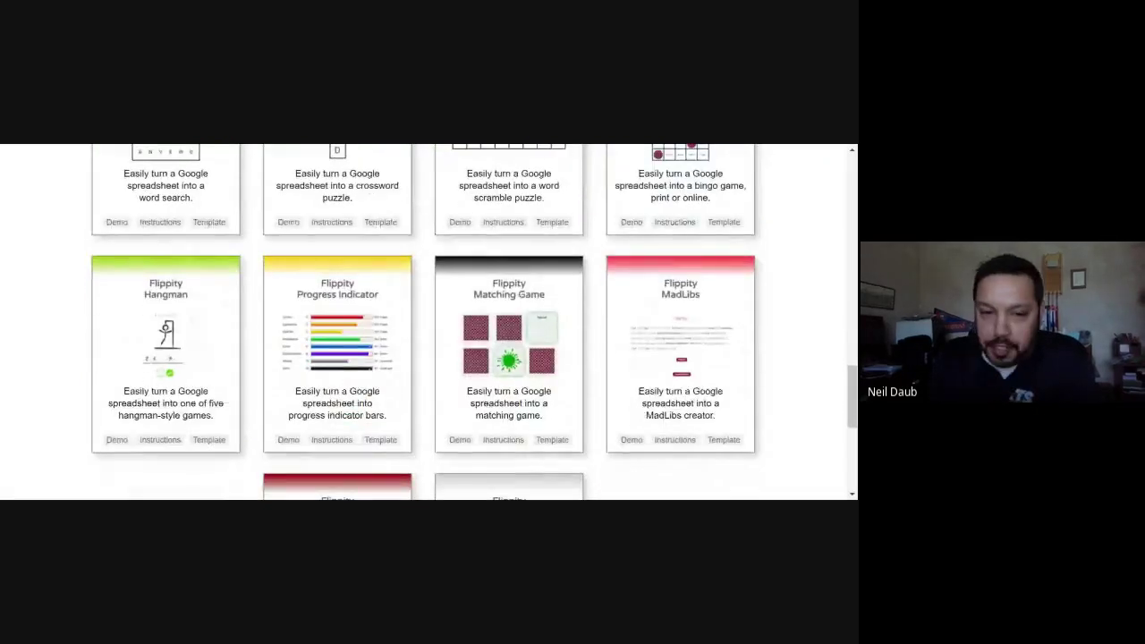
{"action": "scroll", "coordinate": [421, 314], "scroll_direction": "down", "scroll_amount": 1}
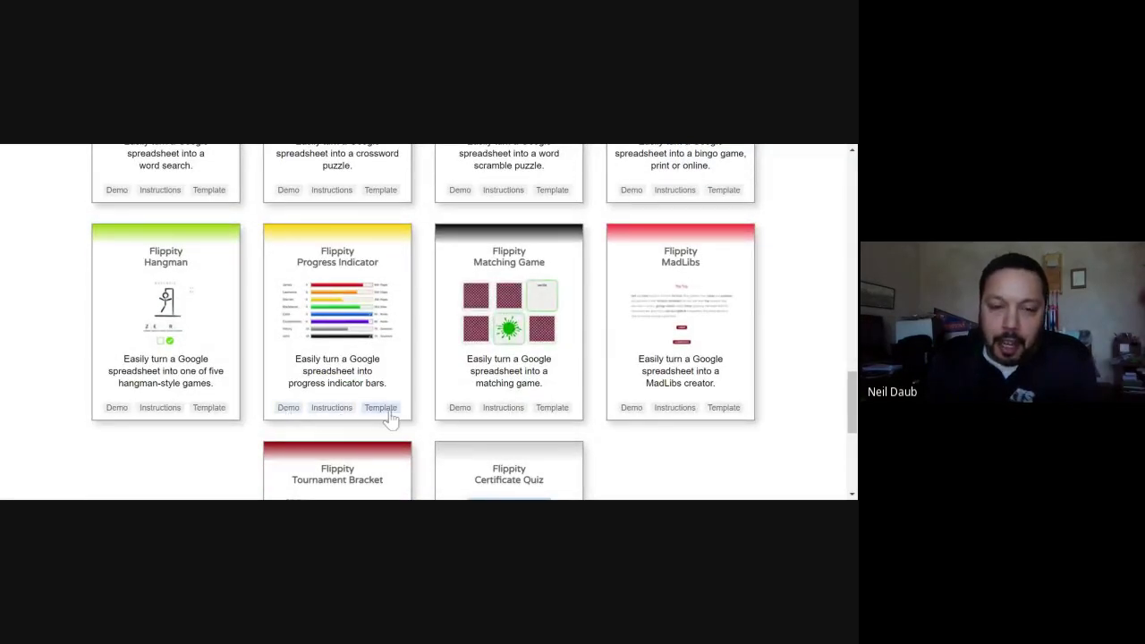
{"action": "scroll", "coordinate": [417, 366], "scroll_direction": "up", "scroll_amount": 3}
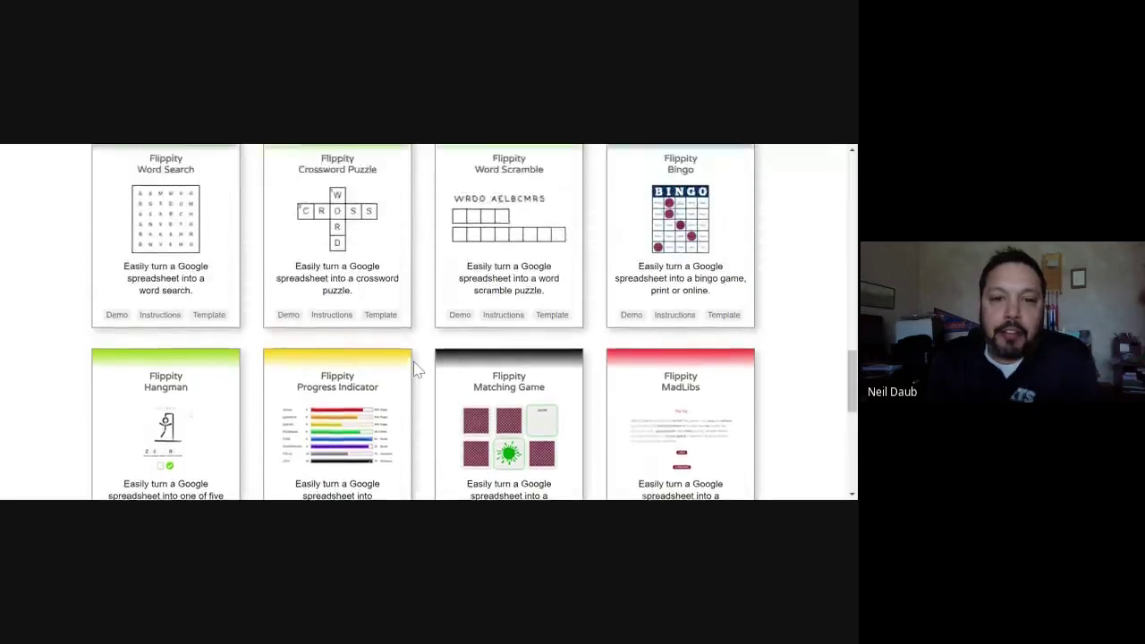
{"action": "scroll", "coordinate": [416, 367], "scroll_direction": "up", "scroll_amount": 4}
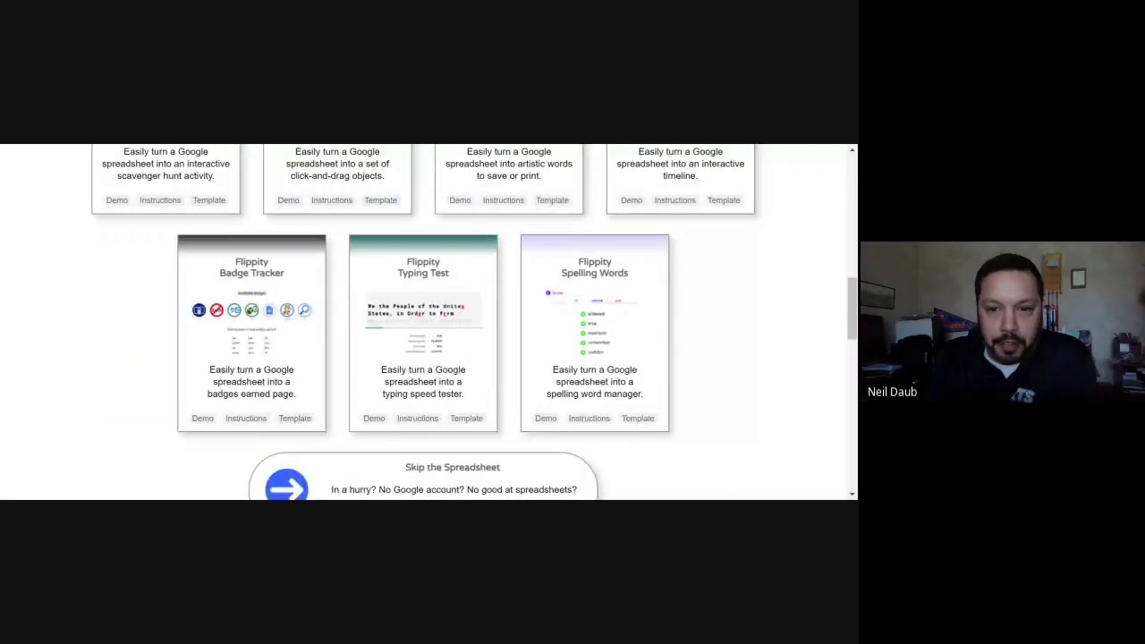
{"action": "scroll", "coordinate": [474, 322], "scroll_direction": "down", "scroll_amount": 1}
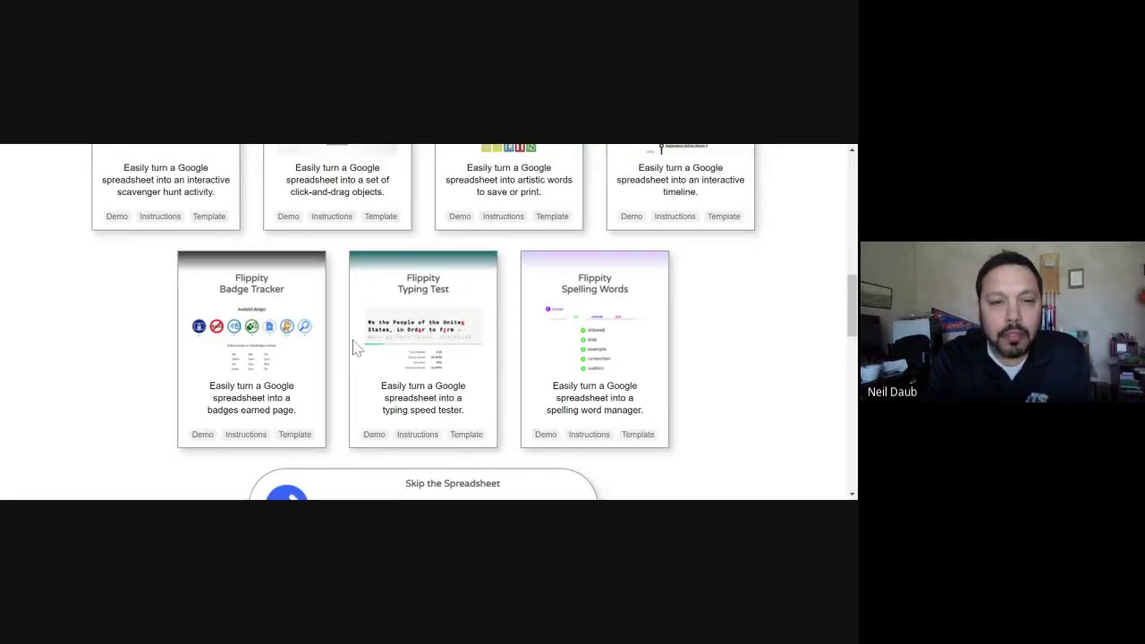
{"action": "scroll", "coordinate": [409, 337], "scroll_direction": "up", "scroll_amount": 3}
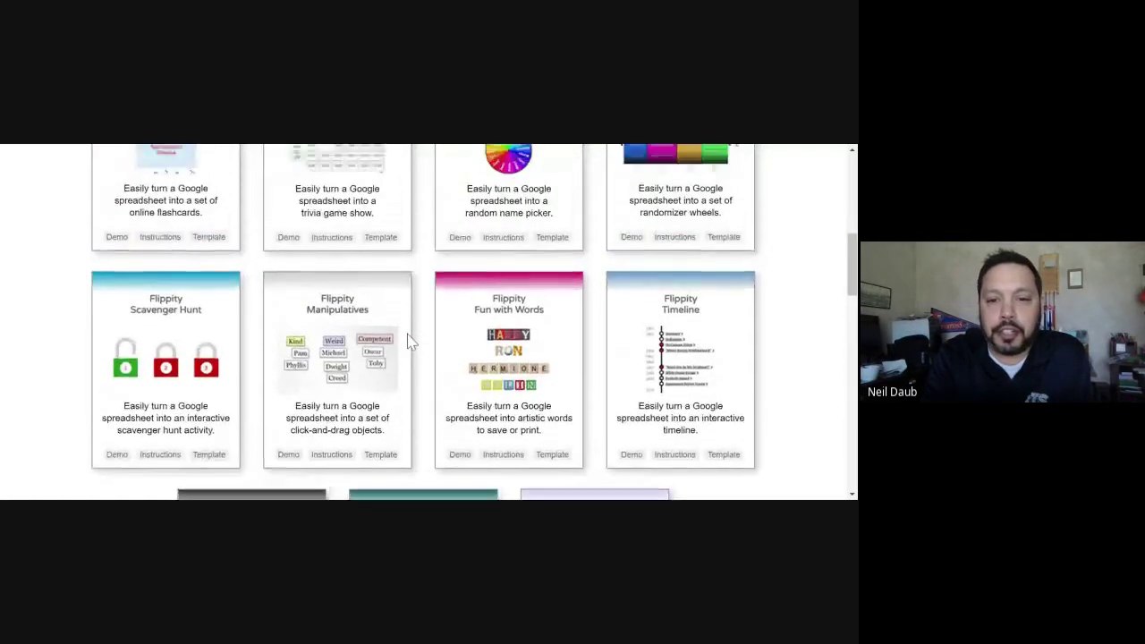
{"action": "scroll", "coordinate": [426, 340], "scroll_direction": "down", "scroll_amount": 1}
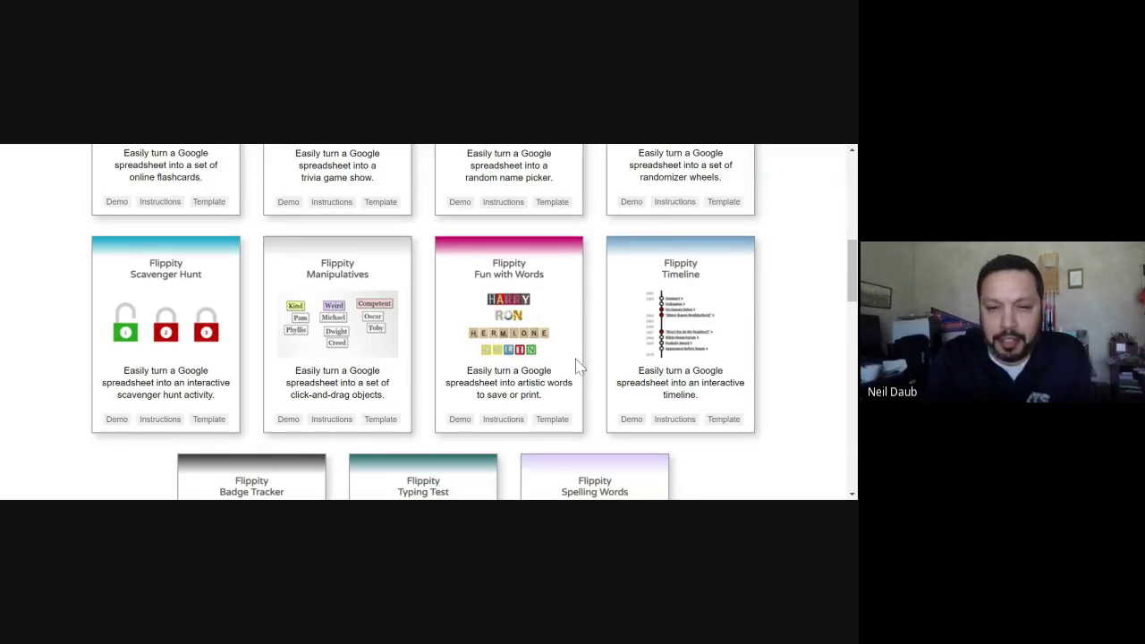
{"action": "scroll", "coordinate": [536, 362], "scroll_direction": "up", "scroll_amount": 3}
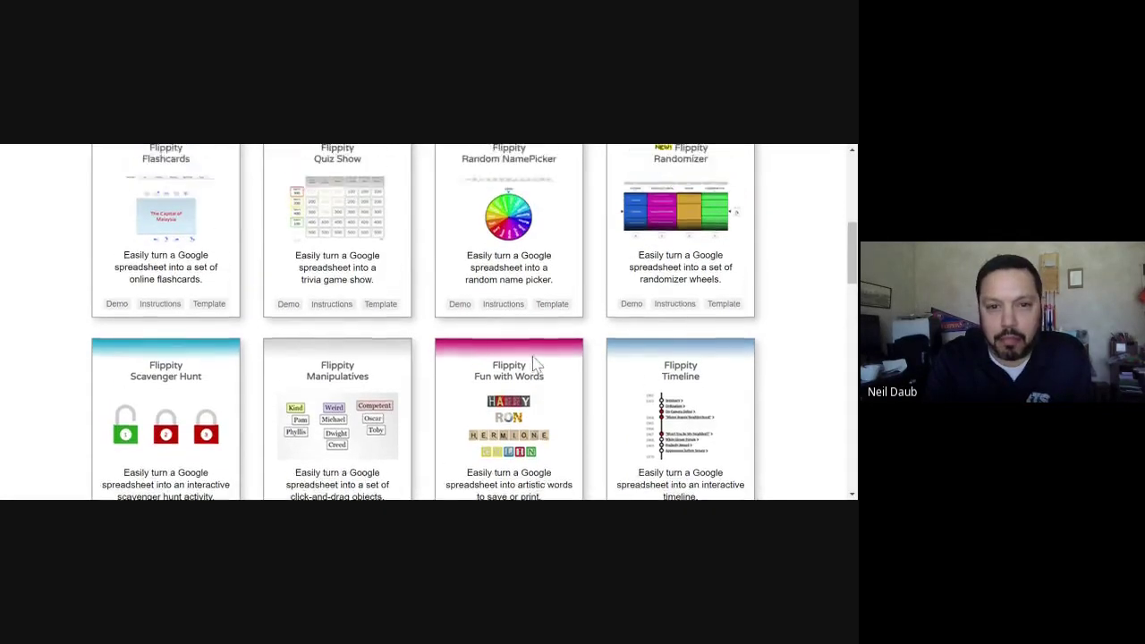
{"action": "scroll", "coordinate": [473, 322], "scroll_direction": "down", "scroll_amount": 3}
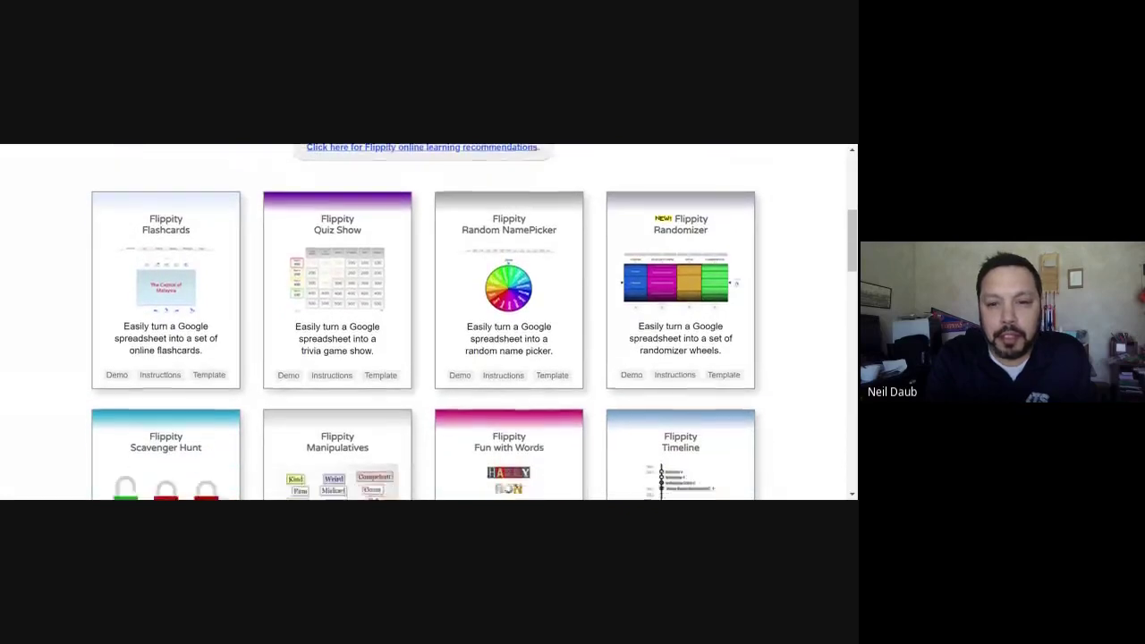
{"action": "scroll", "coordinate": [474, 322], "scroll_direction": "down", "scroll_amount": 3}
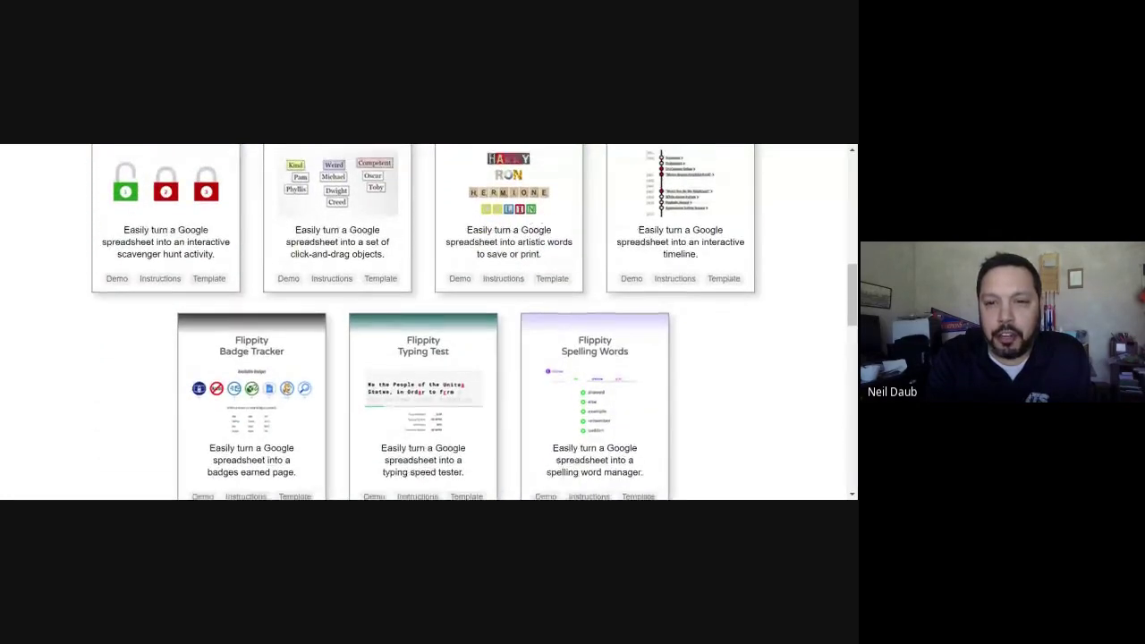
{"action": "scroll", "coordinate": [474, 322], "scroll_direction": "up", "scroll_amount": 1}
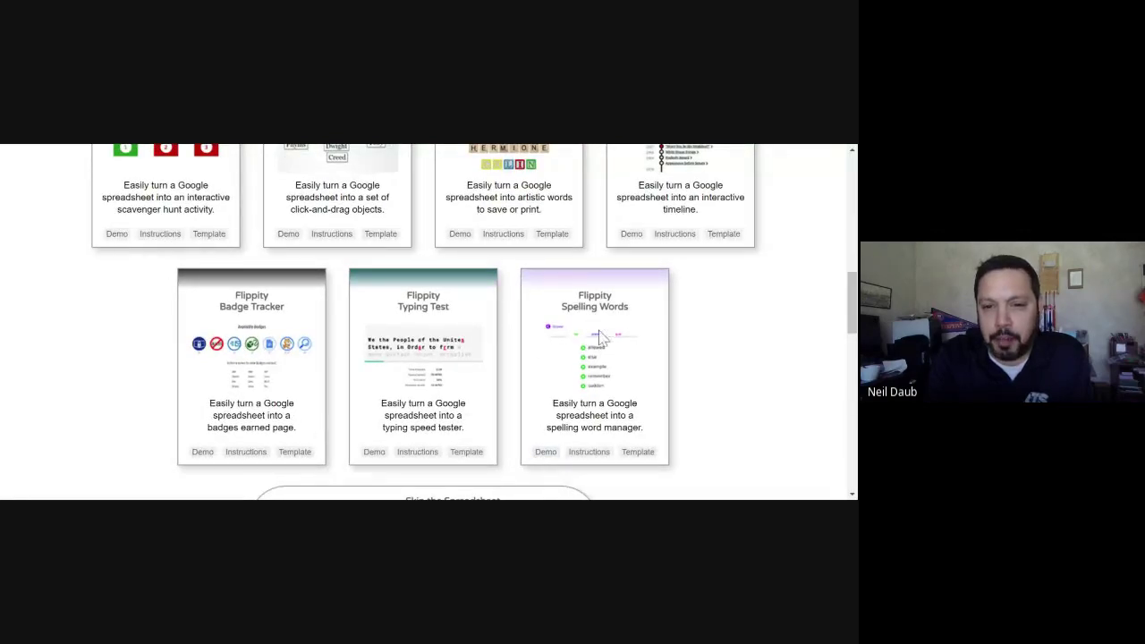
- Bring up the Spelling Words instructions and read through the steps
{"action": "left_click", "coordinate": [588, 454]}
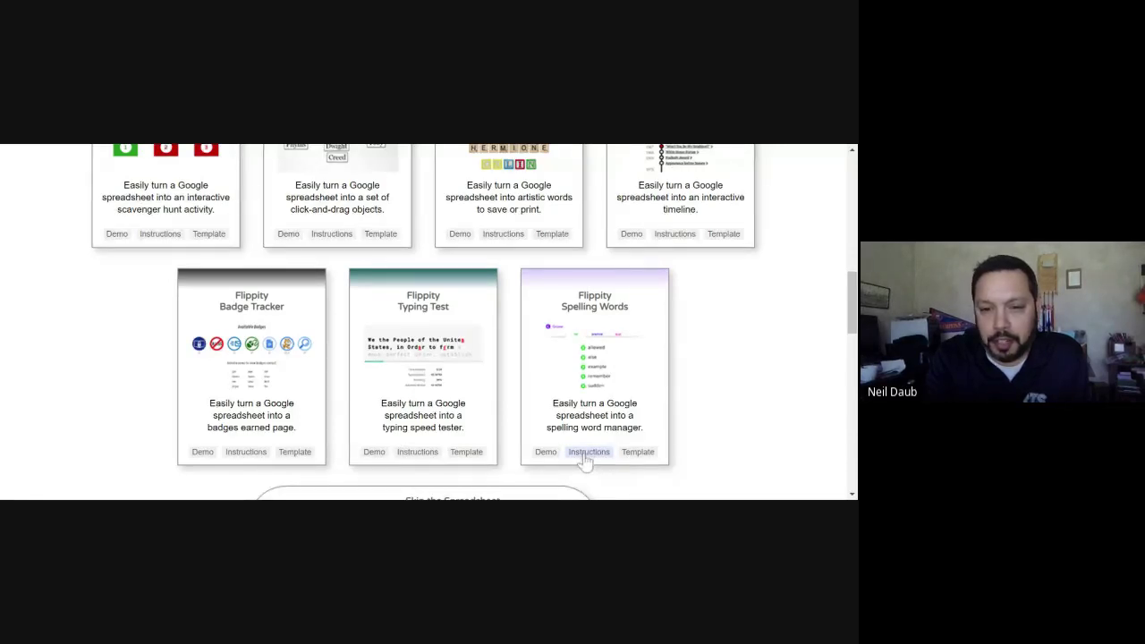
{"action": "scroll", "coordinate": [570, 326], "scroll_direction": "down", "scroll_amount": 1}
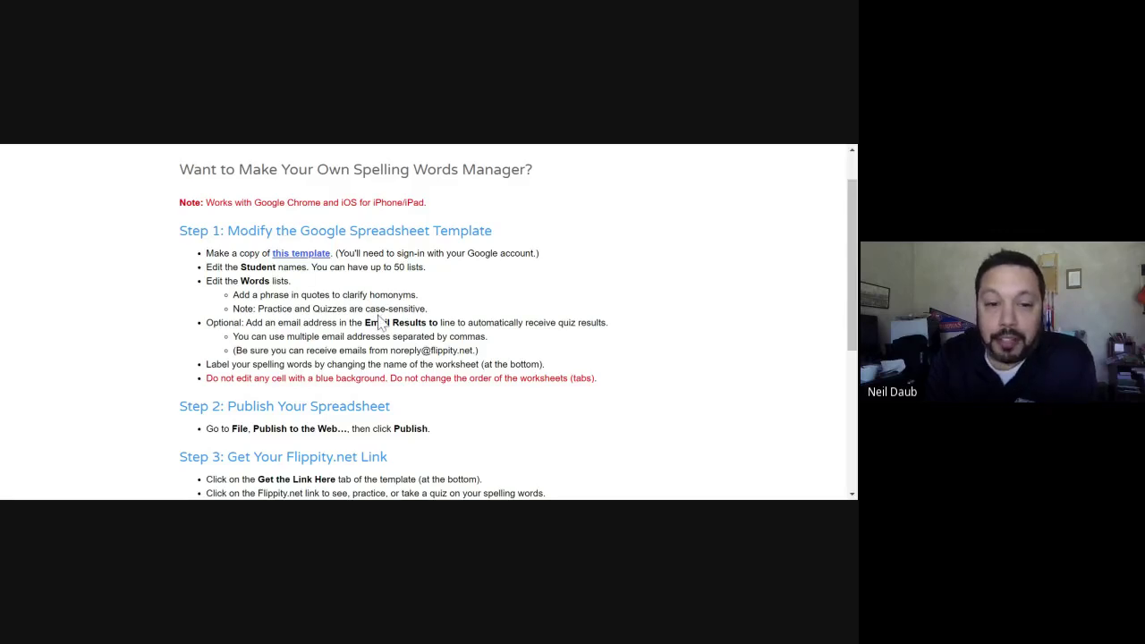
{"action": "scroll", "coordinate": [429, 322], "scroll_direction": "down", "scroll_amount": 1}
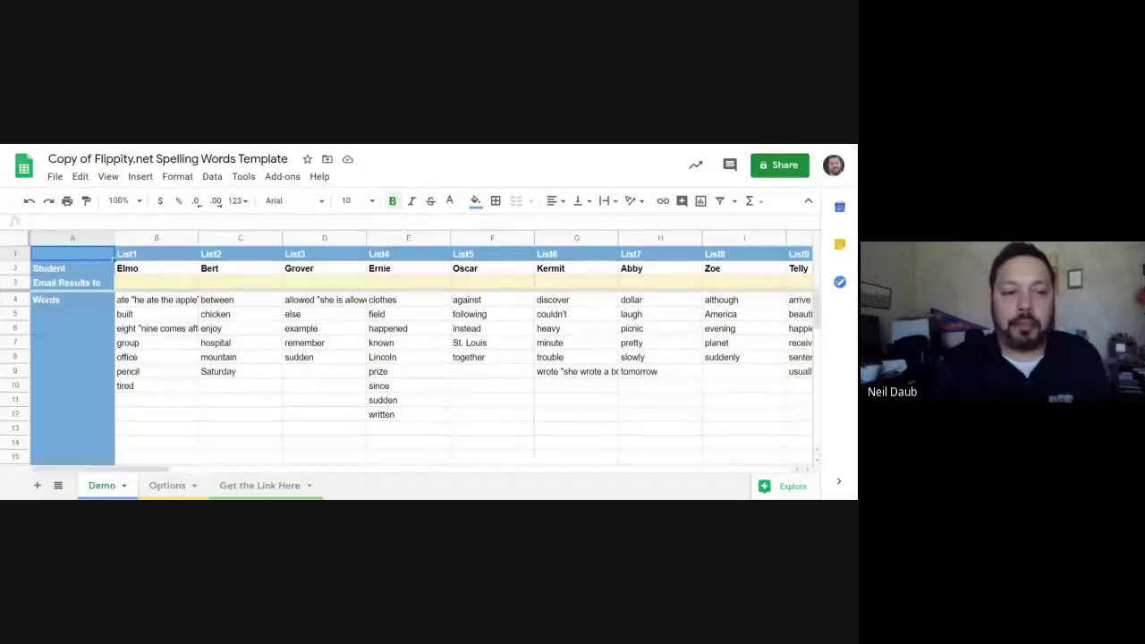
{"action": "scroll", "coordinate": [318, 349], "scroll_direction": "down", "scroll_amount": 1}
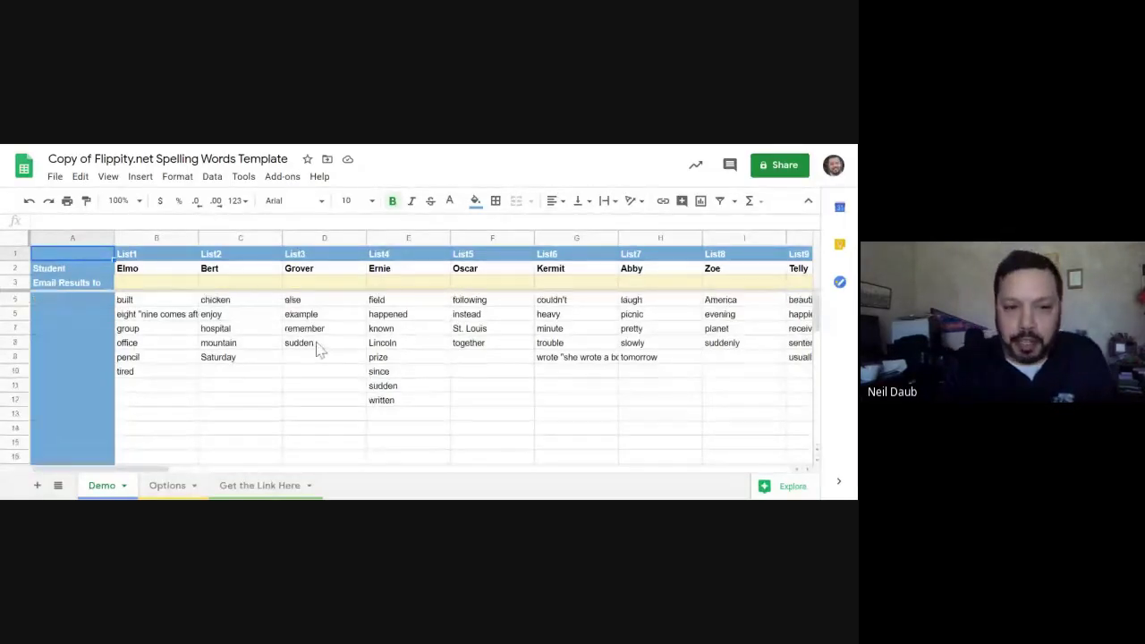
{"action": "scroll", "coordinate": [306, 375], "scroll_direction": "down", "scroll_amount": 1}
{"action": "scroll", "coordinate": [306, 375], "scroll_direction": "up", "scroll_amount": 1}
{"action": "scroll", "coordinate": [307, 376], "scroll_direction": "right", "scroll_amount": 1}
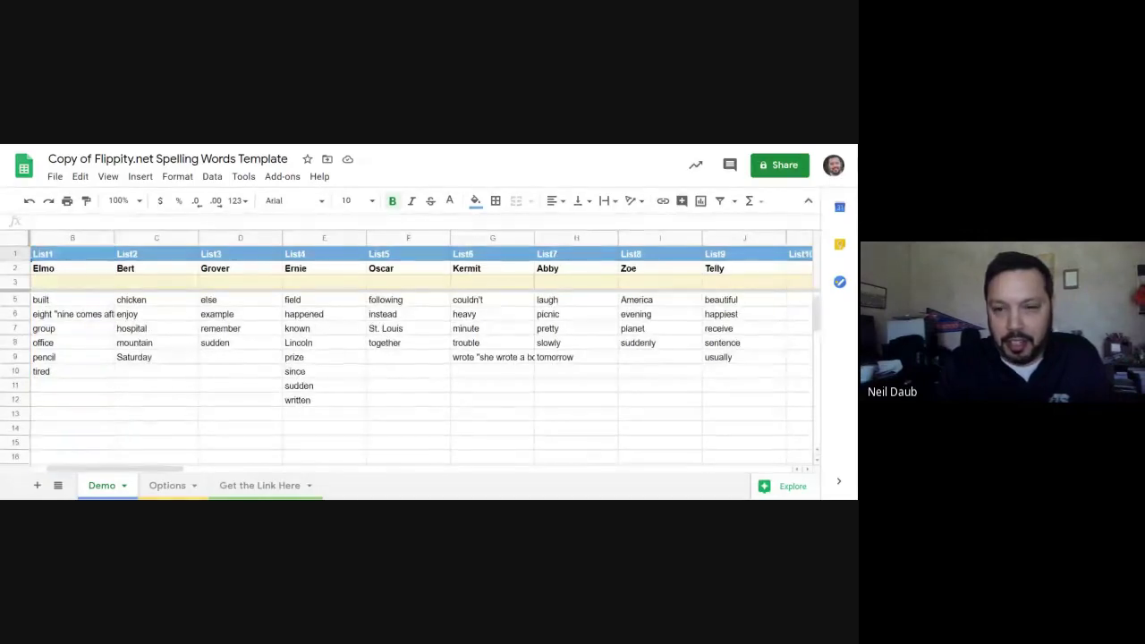
{"action": "scroll", "coordinate": [113, 258], "scroll_direction": "left", "scroll_amount": 1}
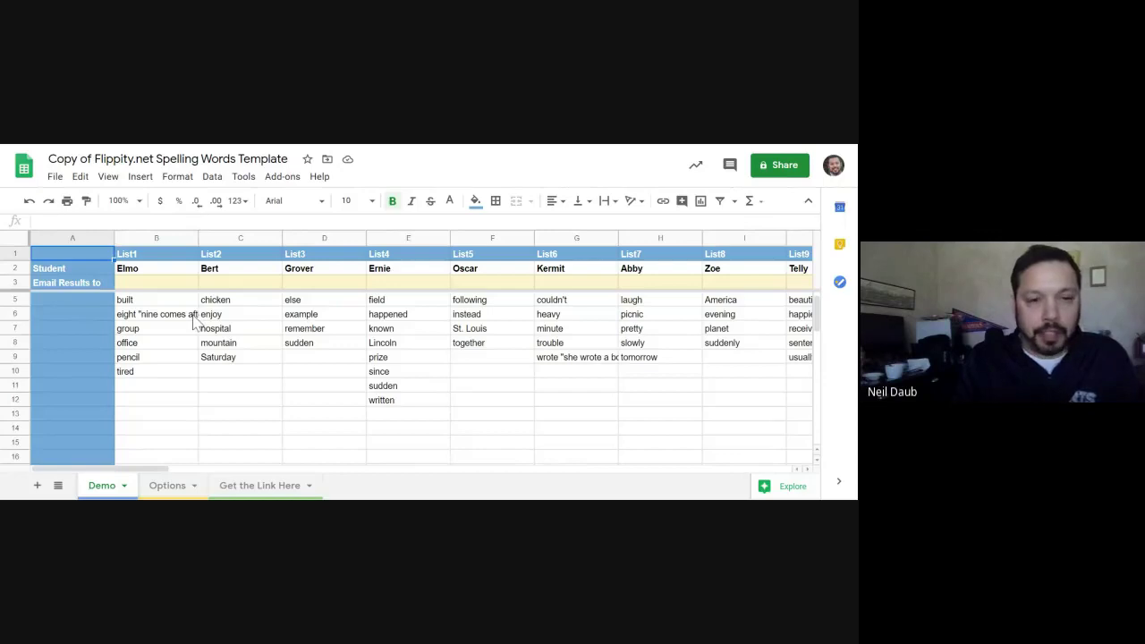
{"action": "left_click", "coordinate": [141, 273]}
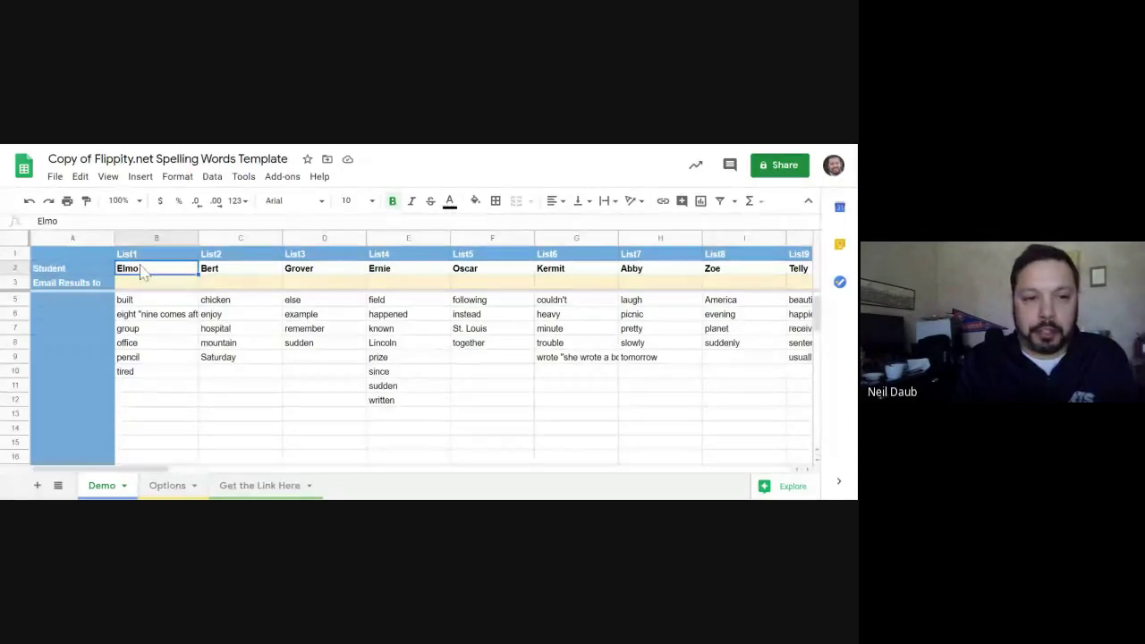
{"action": "left_click", "coordinate": [231, 272]}
{"action": "left_click", "coordinate": [15, 268]}
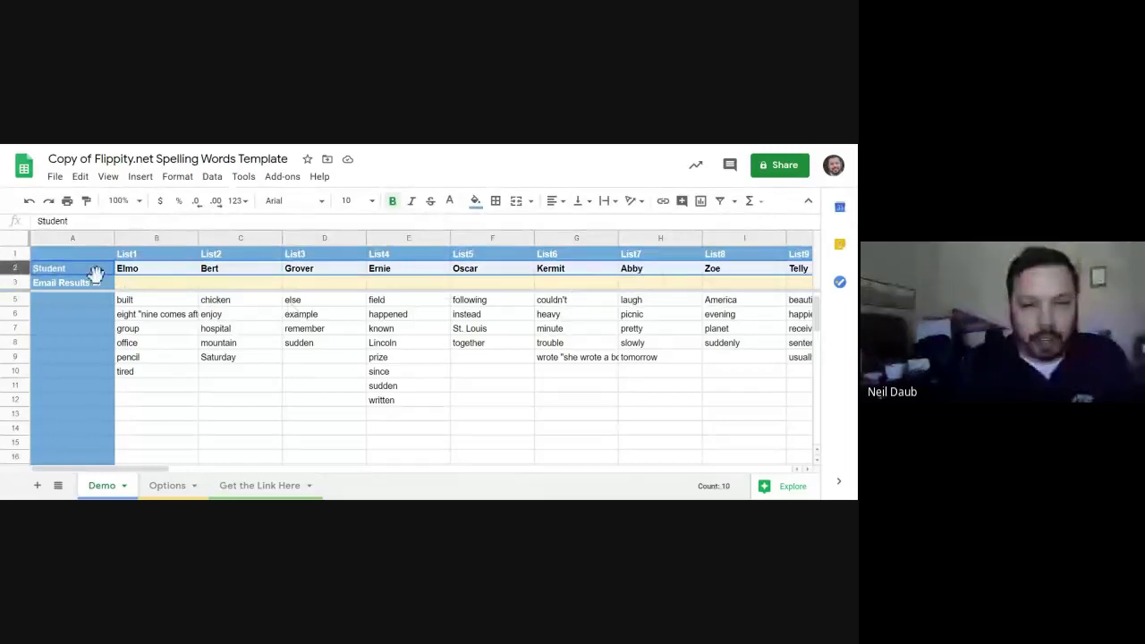
{"action": "left_click", "coordinate": [47, 286]}
{"action": "left_click", "coordinate": [140, 285]}
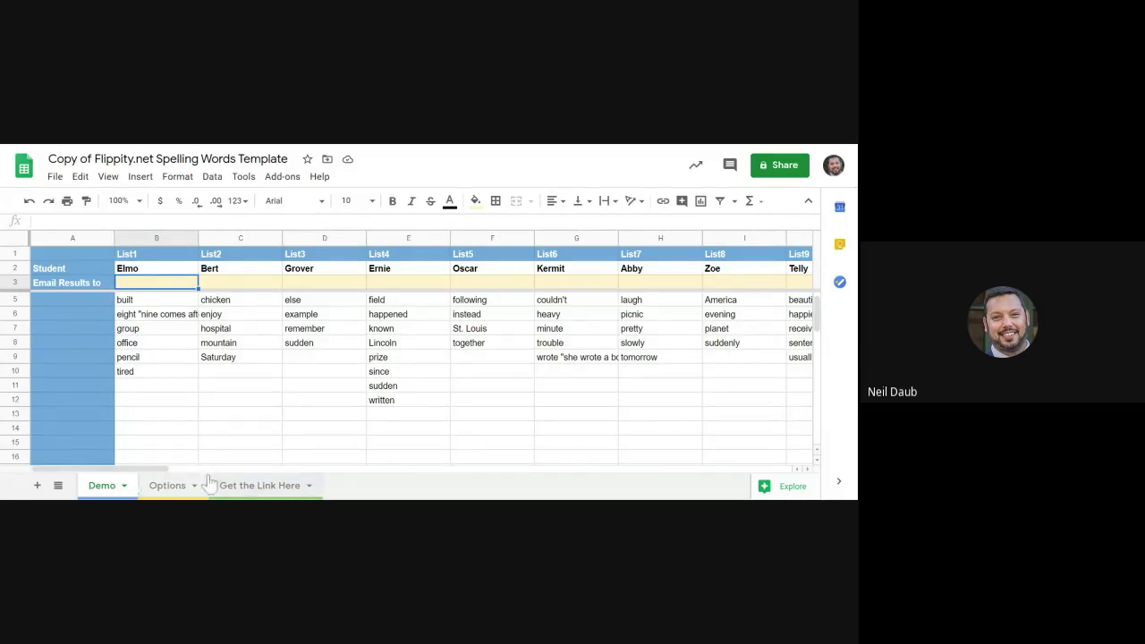
- Widen column B so Elmo's entry 'eight "nine comes after eight"' shows in full
{"action": "left_click", "coordinate": [129, 302]}
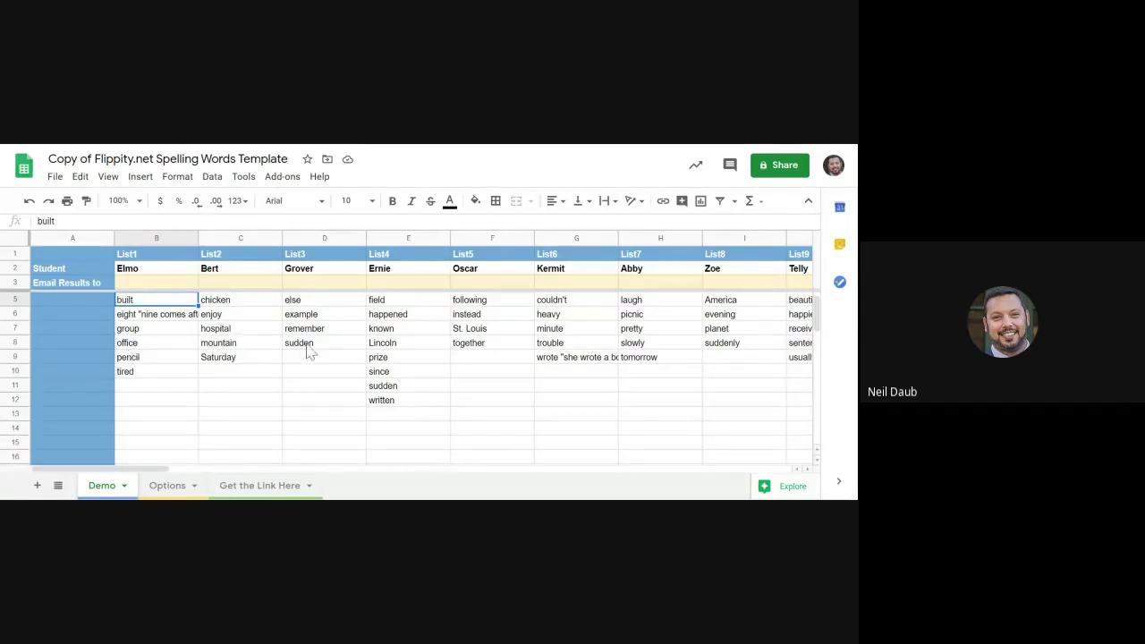
{"action": "left_click", "coordinate": [227, 239]}
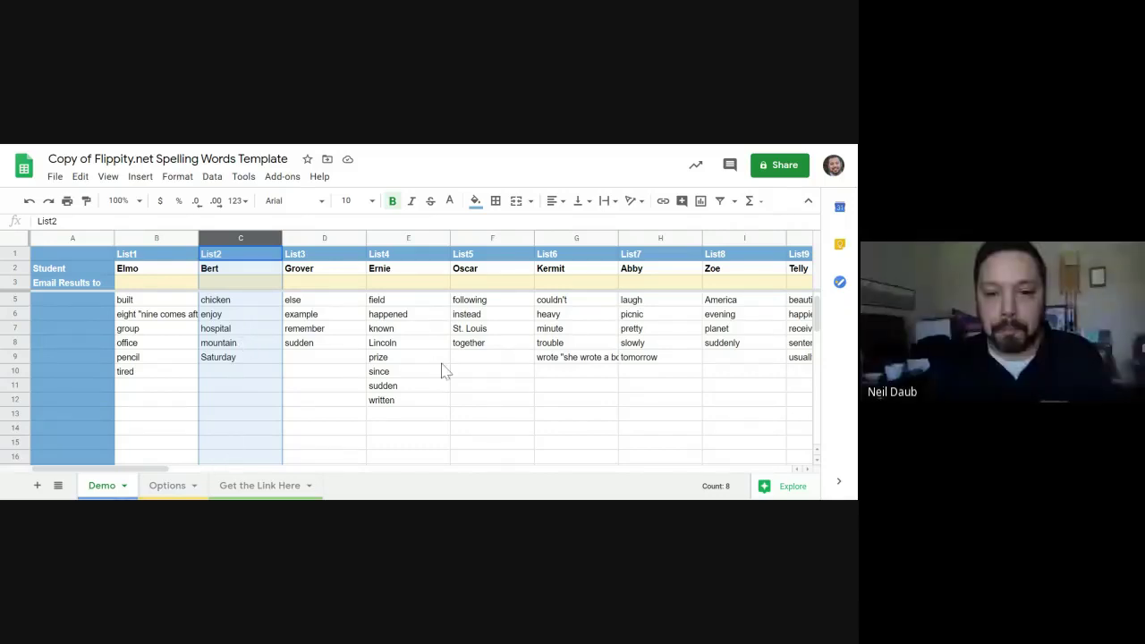
{"action": "left_click", "coordinate": [161, 318]}
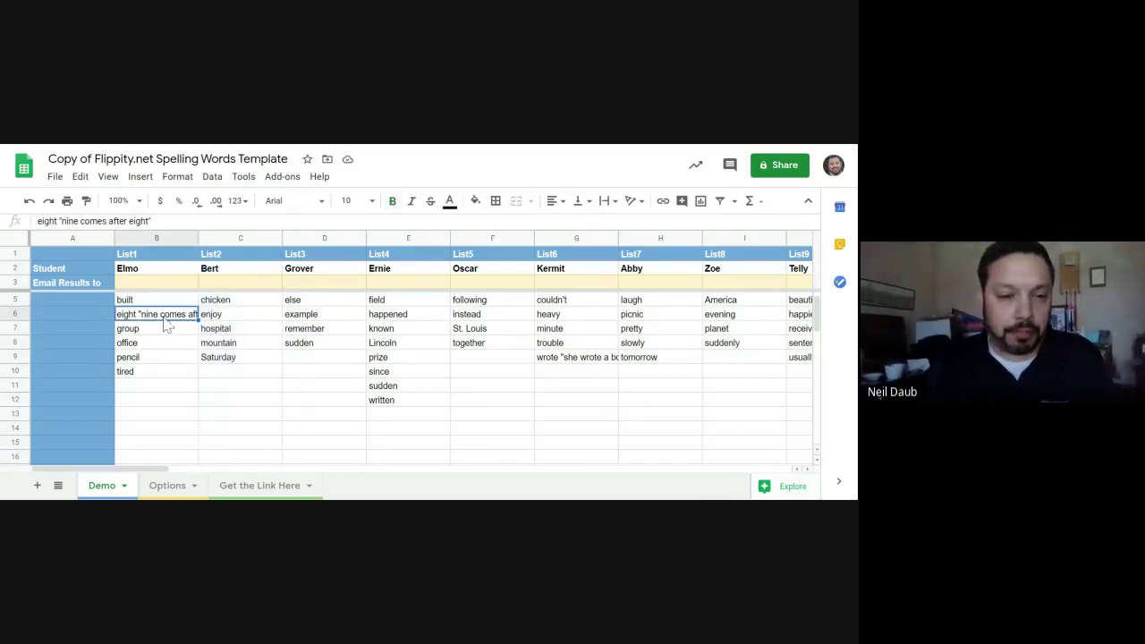
{"action": "left_click_drag", "start_coordinate": [198, 233], "coordinate": [308, 235]}
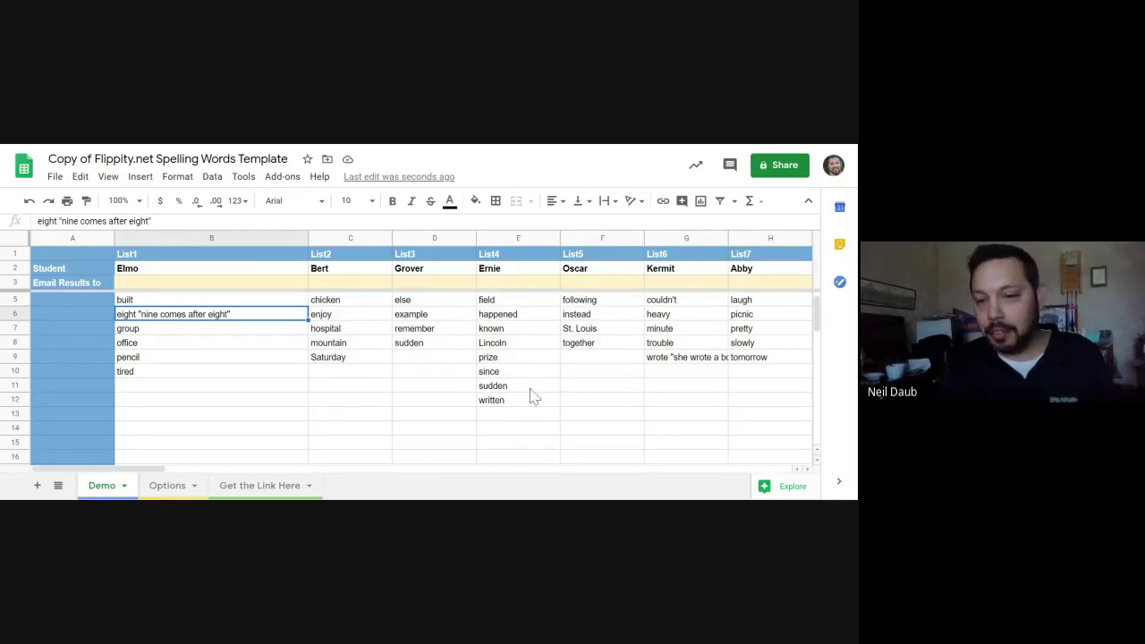
- Leave Elmo's word list and go to the 'Get the Link Here' sheet
{"action": "left_click", "coordinate": [175, 304]}
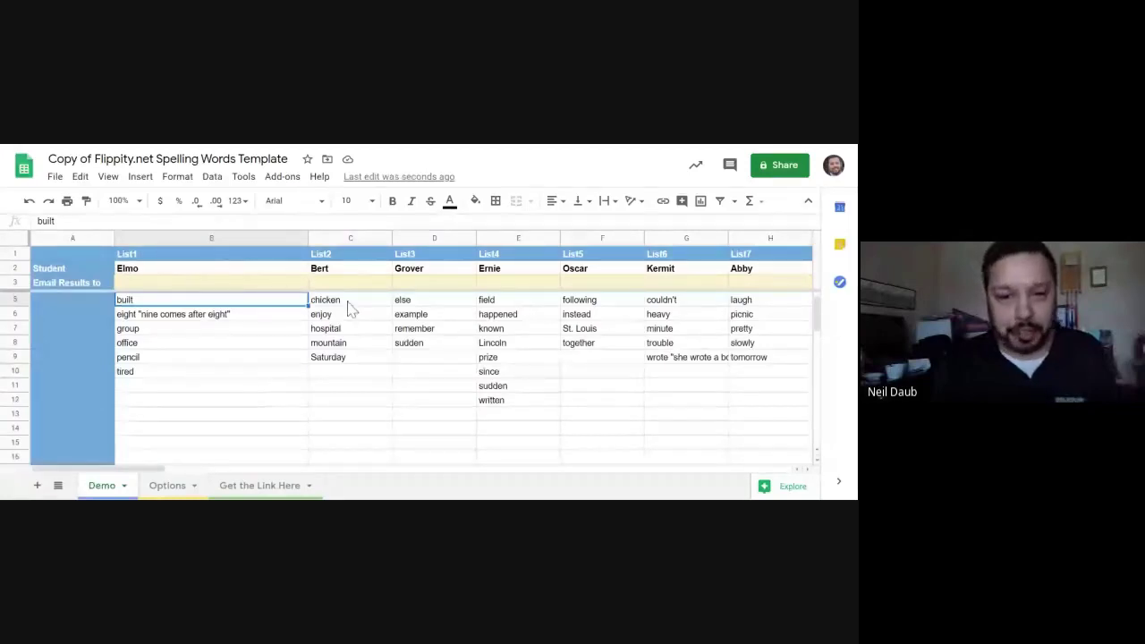
{"action": "scroll", "coordinate": [239, 324], "scroll_direction": "up", "scroll_amount": 1}
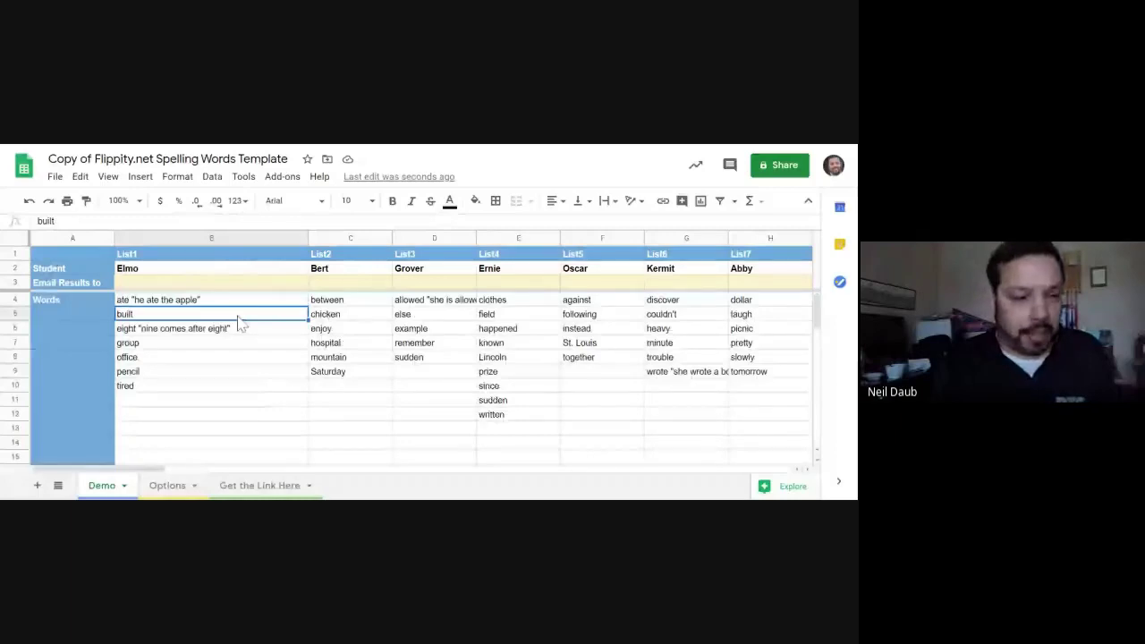
{"action": "left_click", "coordinate": [250, 486]}
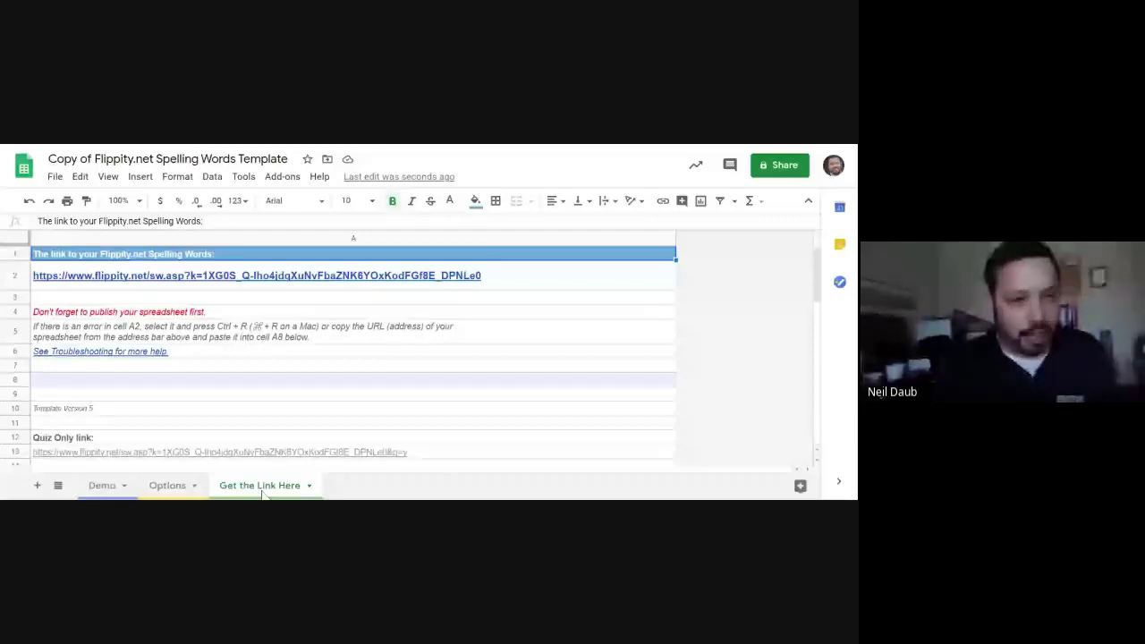
- Move down to the publish-first reminder in A4 and bring up the File menu
{"action": "mouse_move", "coordinate": [203, 439]}
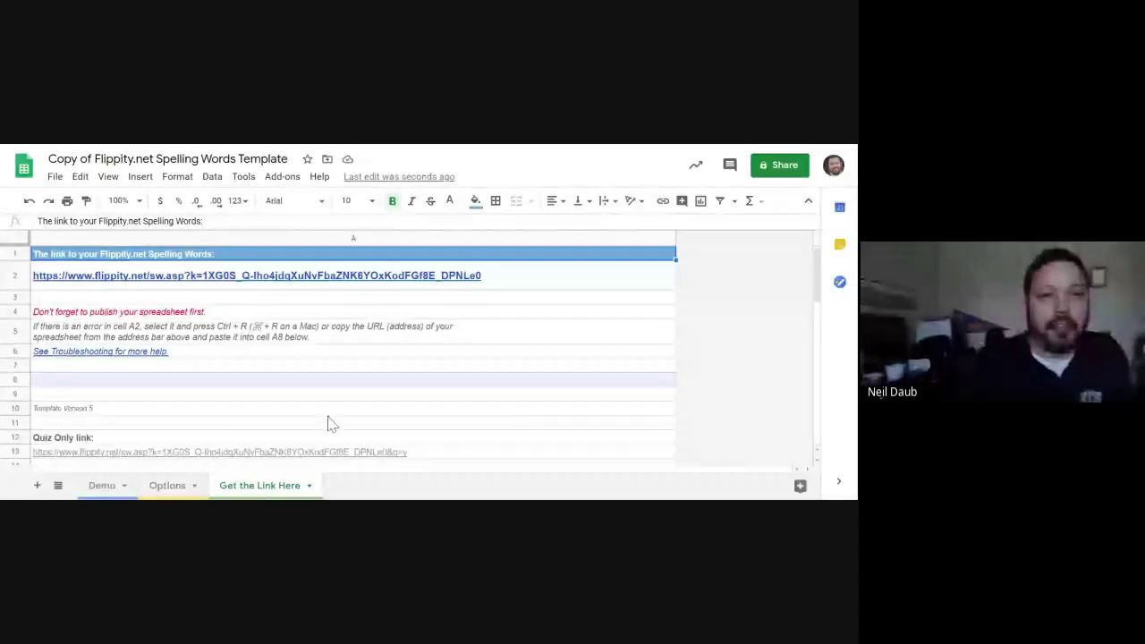
{"action": "key", "text": "Down"}
{"action": "key", "text": "Down"}
{"action": "key", "text": "Down"}
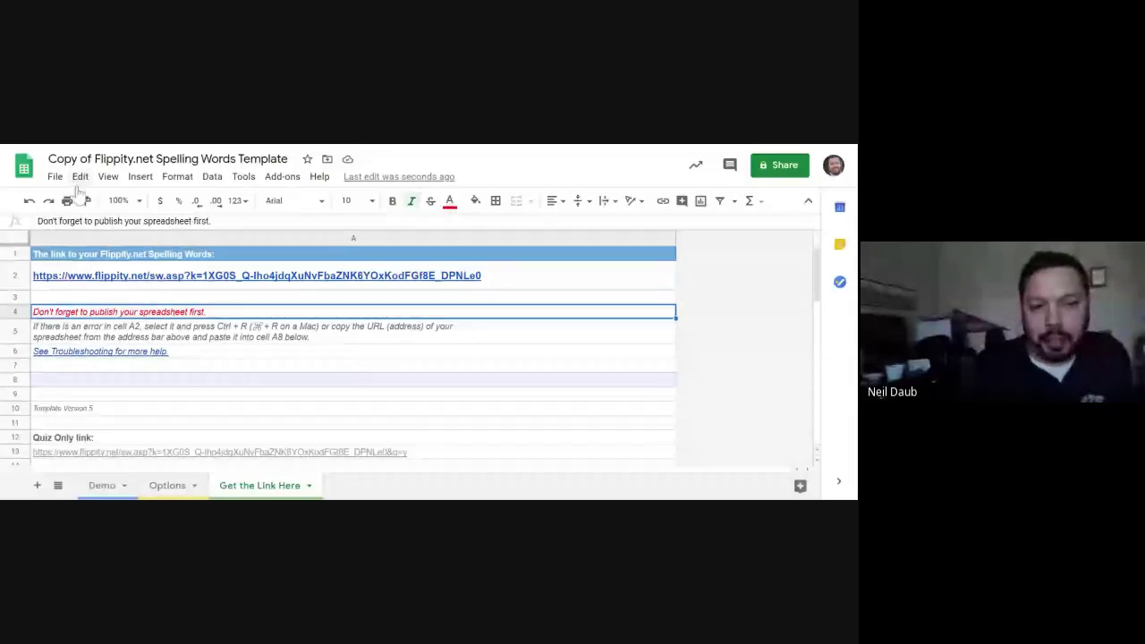
{"action": "left_click", "coordinate": [54, 176]}
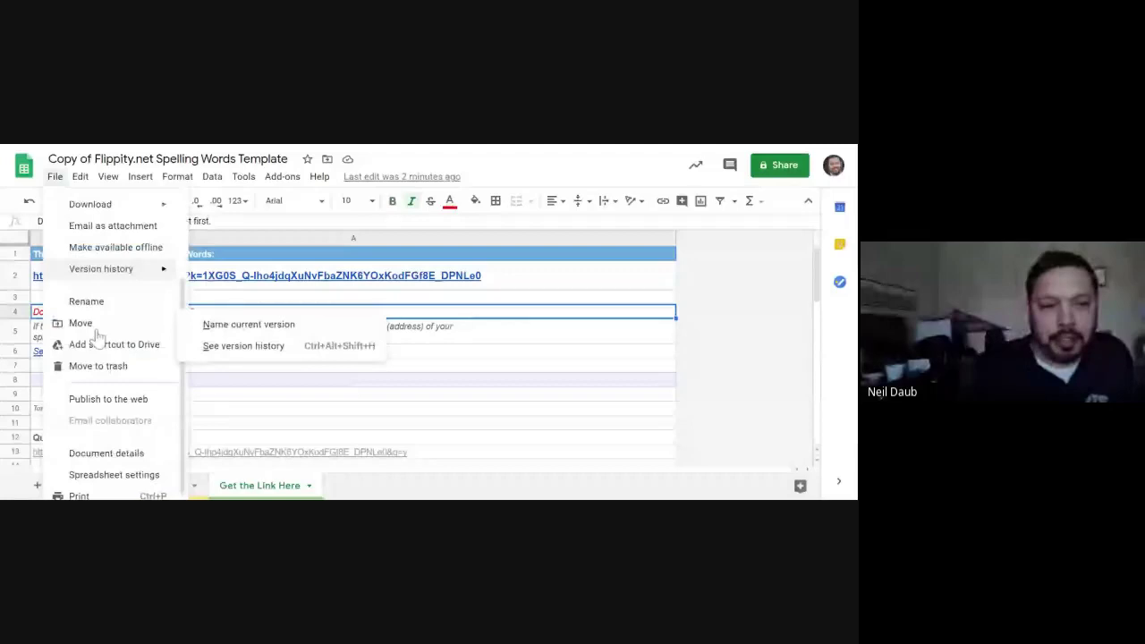
- Publish the Entire Document to the web as a Web page, confirming the prompt
{"action": "left_click", "coordinate": [93, 398]}
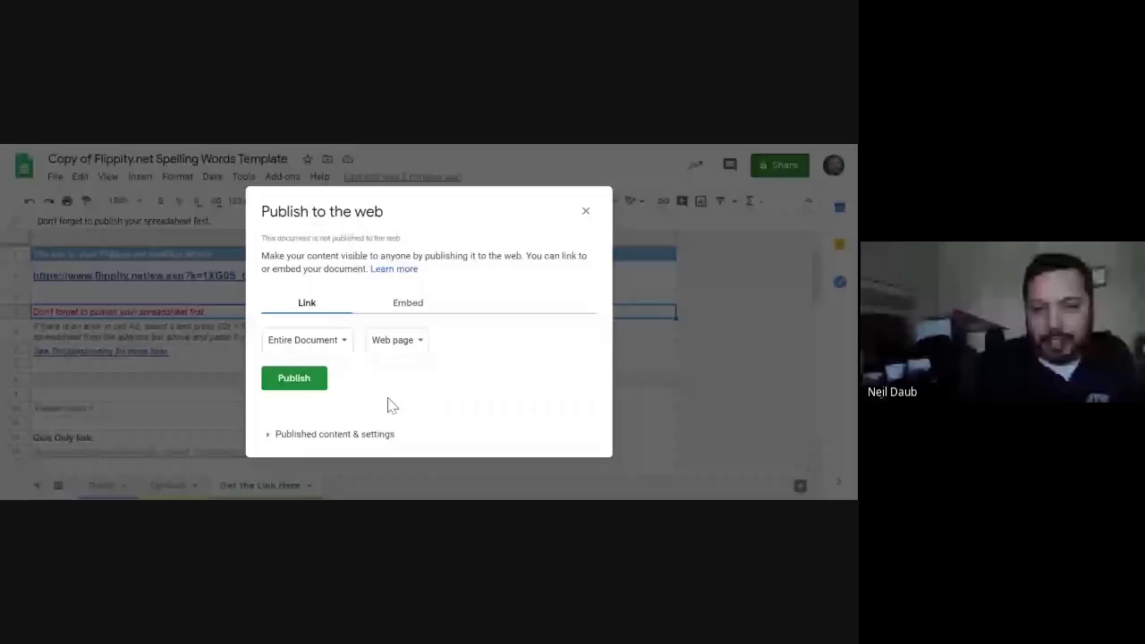
{"action": "left_click", "coordinate": [294, 379]}
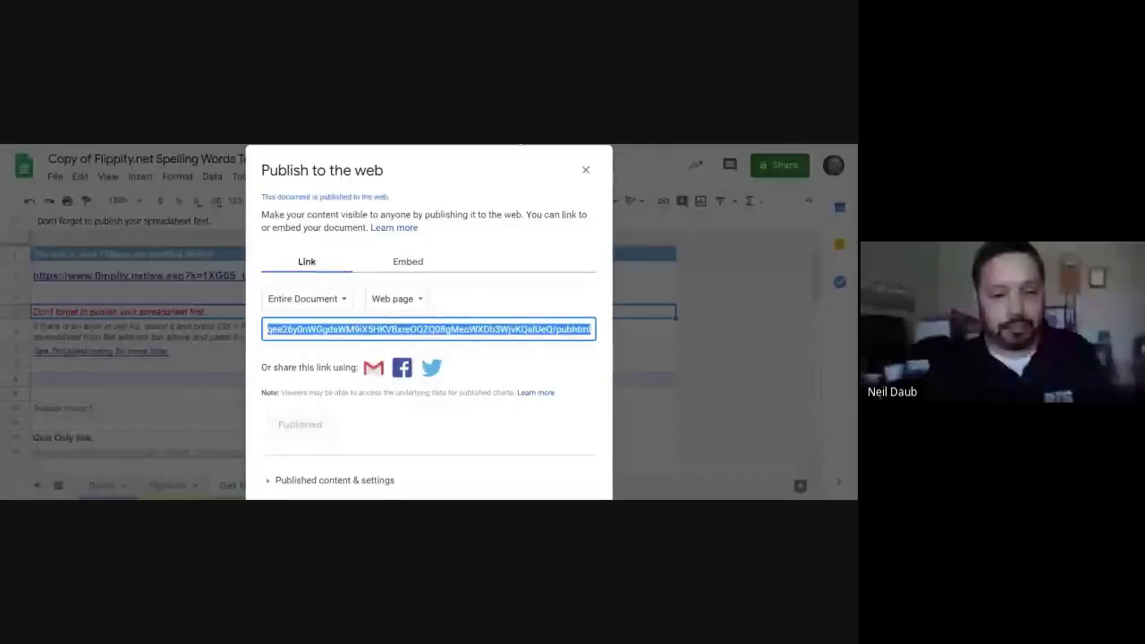
{"action": "left_click", "coordinate": [777, 365]}
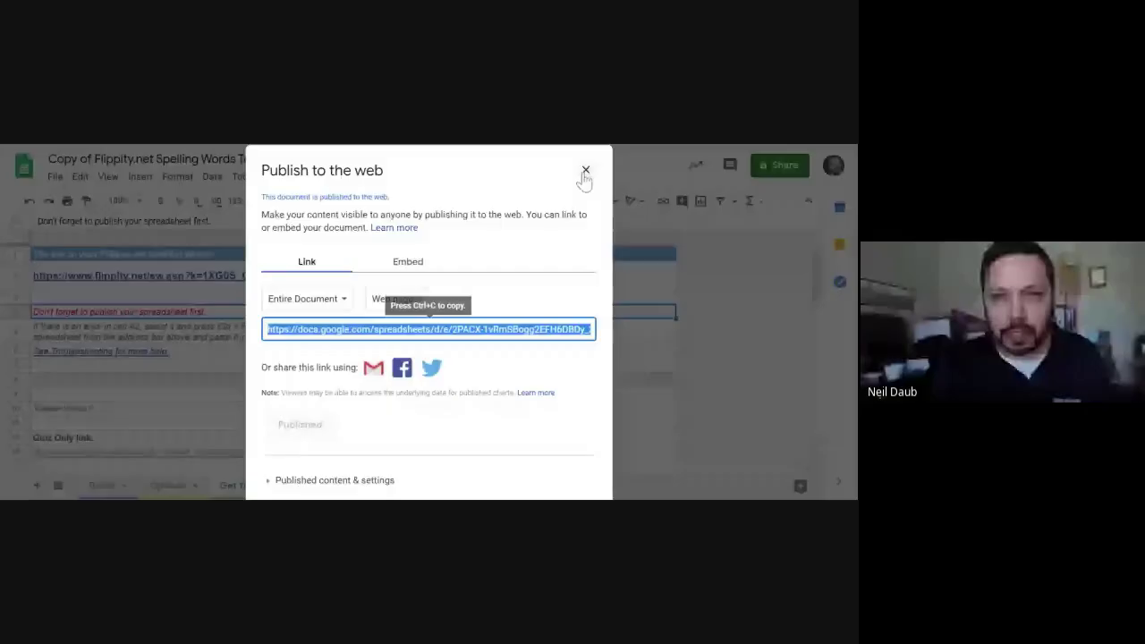
- Close the Publish to the web dialog
{"action": "left_click", "coordinate": [582, 171]}
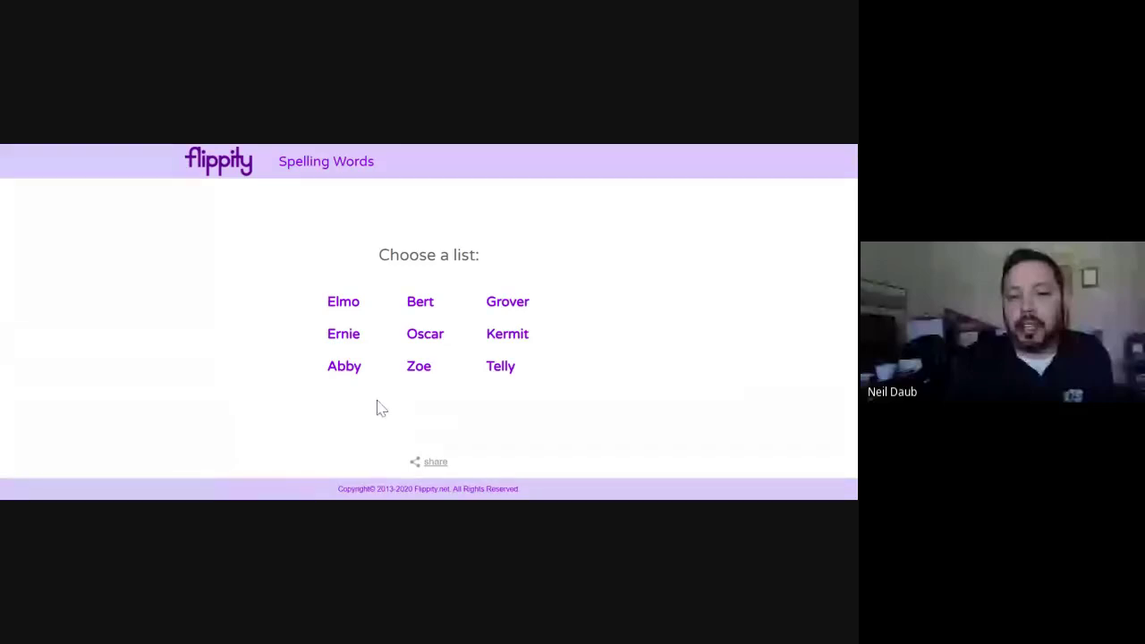
- Open Elmo's list and scroll through his seven words, from ate to tired
{"action": "left_click", "coordinate": [343, 306]}
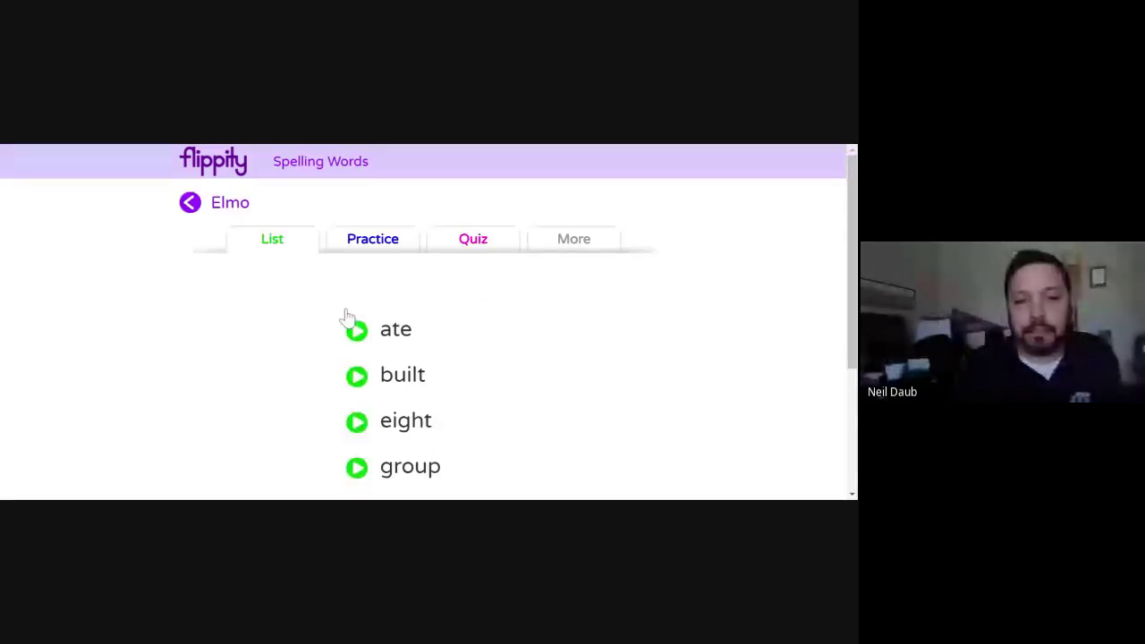
{"action": "scroll", "coordinate": [577, 446], "scroll_direction": "down", "scroll_amount": 3}
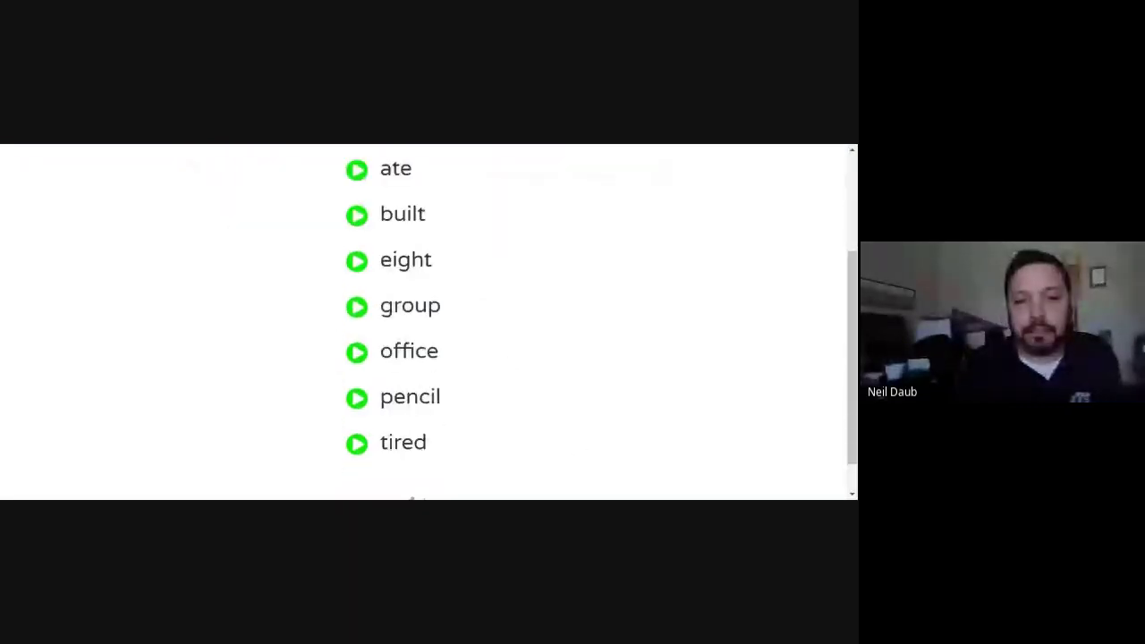
{"action": "scroll", "coordinate": [451, 298], "scroll_direction": "up", "scroll_amount": 1}
{"action": "scroll", "coordinate": [451, 294], "scroll_direction": "up", "scroll_amount": 1}
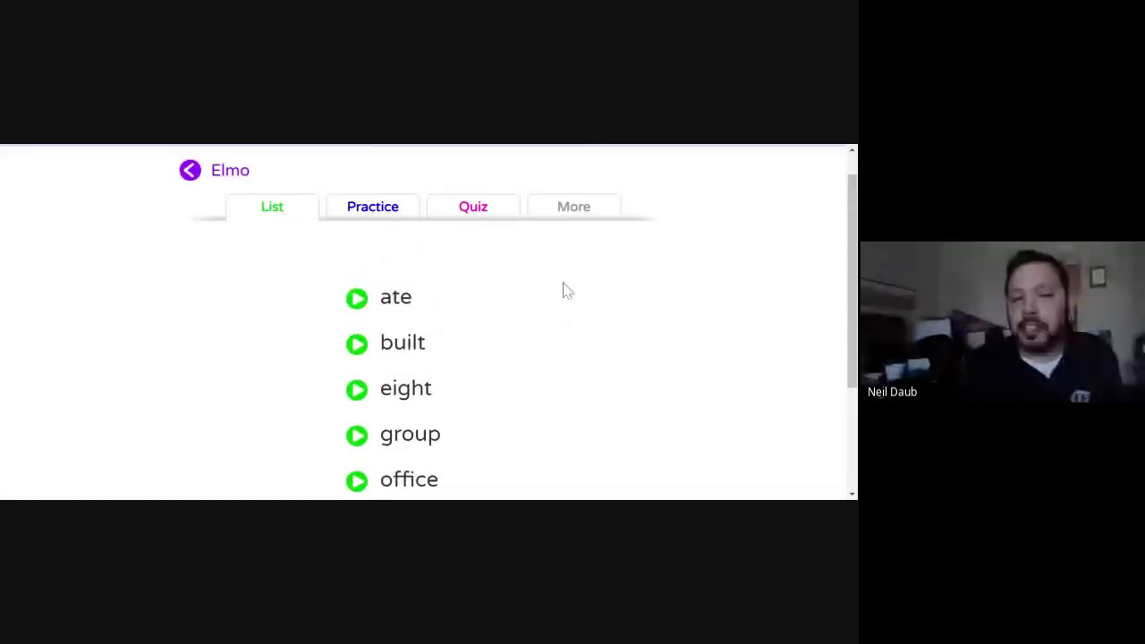
{"action": "scroll", "coordinate": [562, 289], "scroll_direction": "up", "scroll_amount": 1}
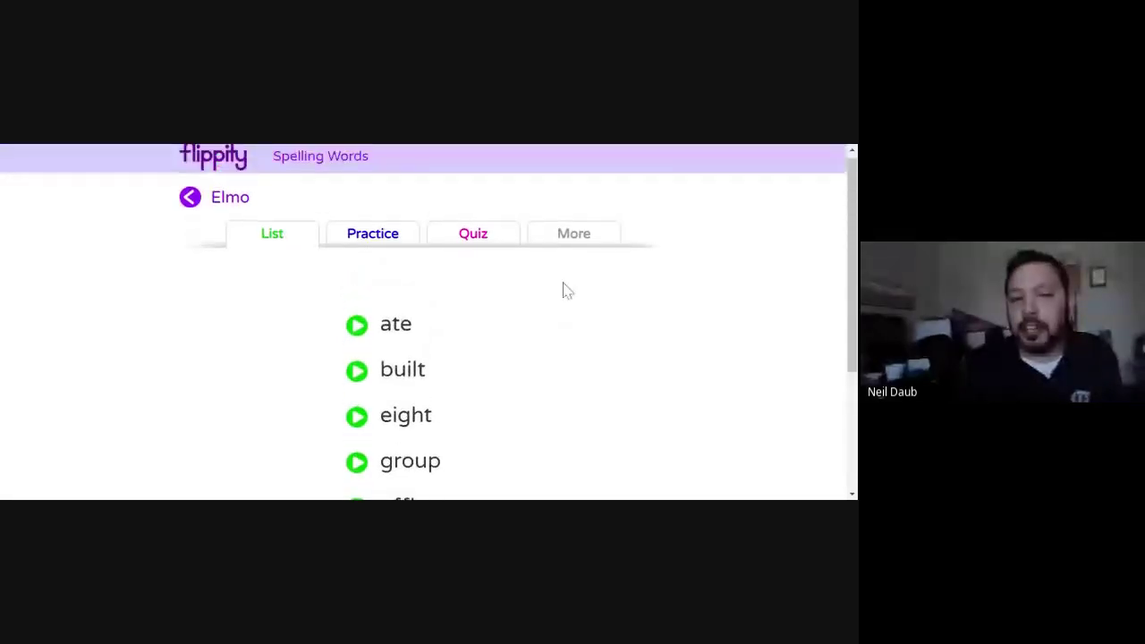
{"action": "scroll", "coordinate": [428, 322], "scroll_direction": "down", "scroll_amount": 1}
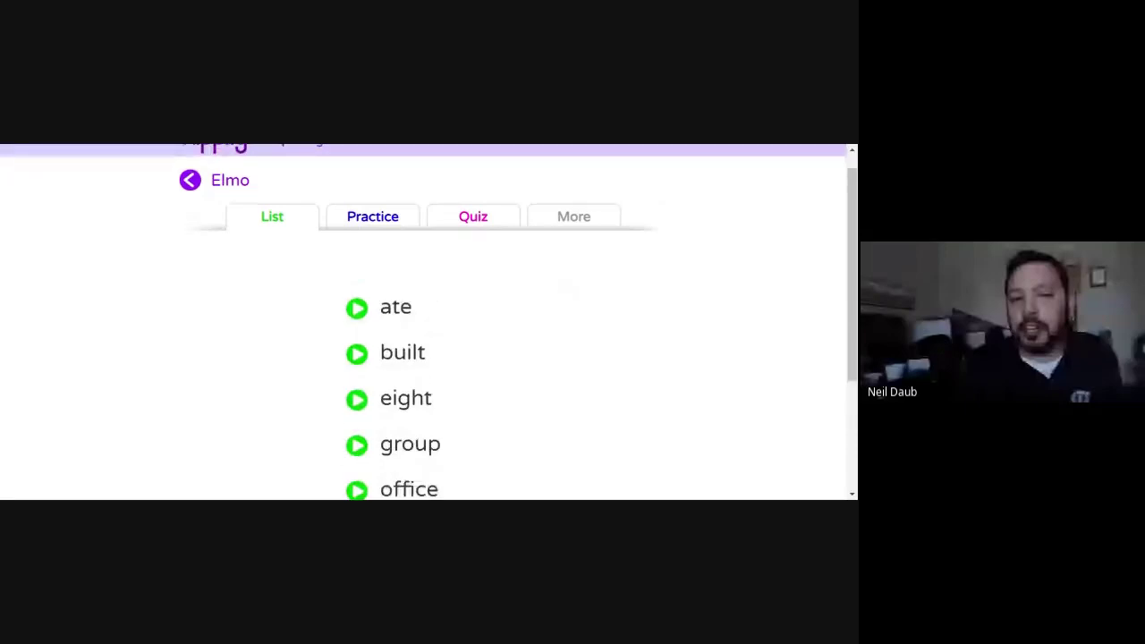
{"action": "scroll", "coordinate": [425, 314], "scroll_direction": "down", "scroll_amount": 1}
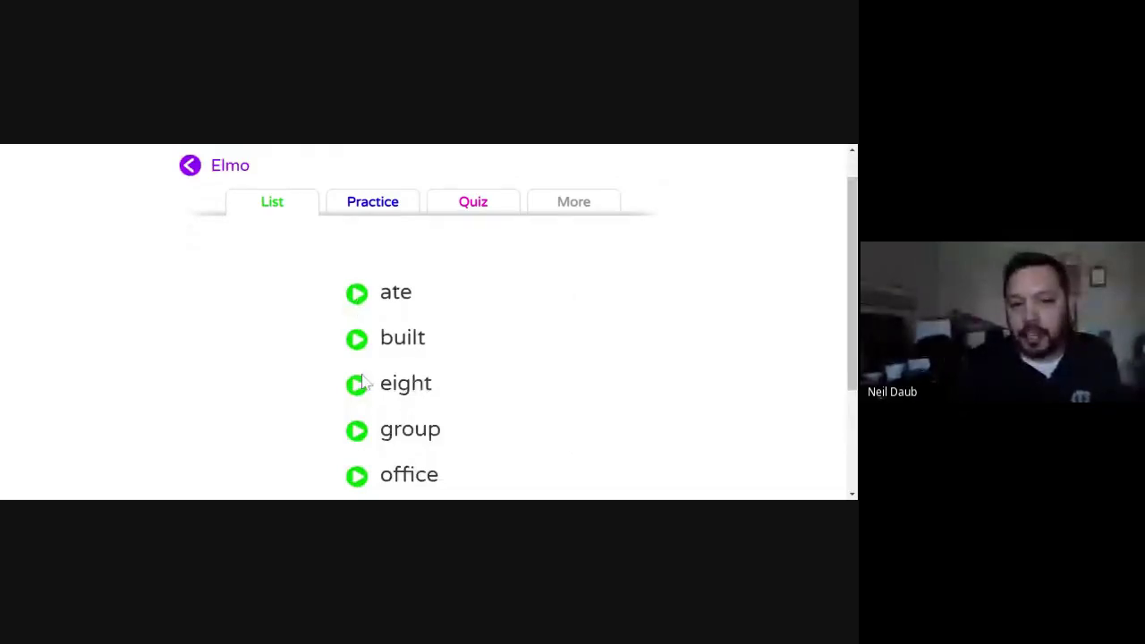
{"action": "scroll", "coordinate": [376, 348], "scroll_direction": "down", "scroll_amount": 2}
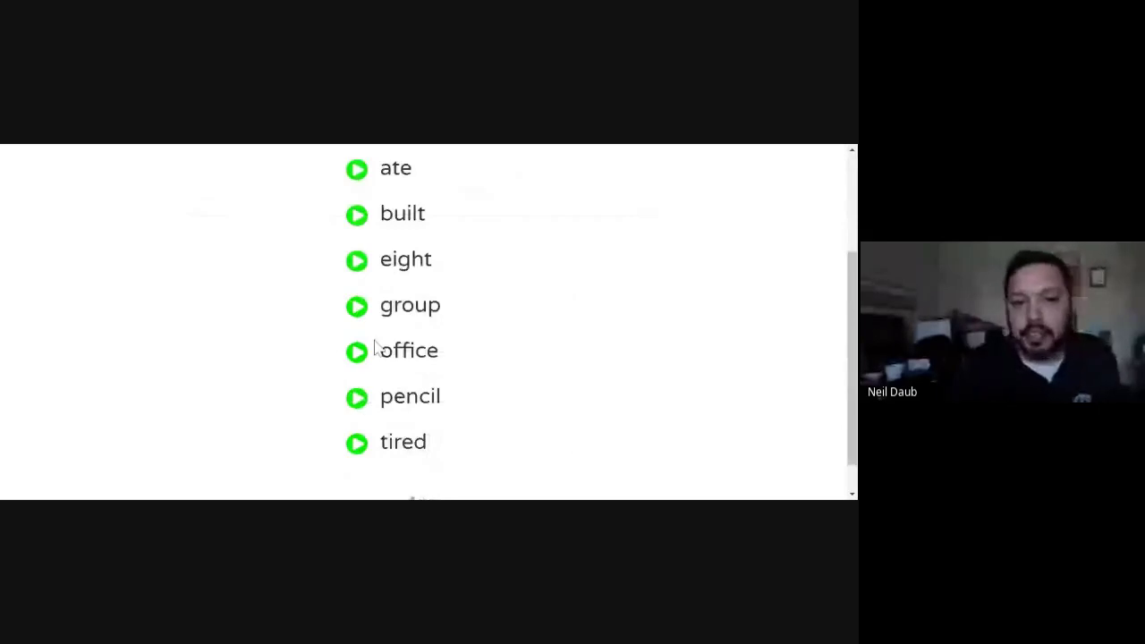
{"action": "scroll", "coordinate": [463, 296], "scroll_direction": "up", "scroll_amount": 2}
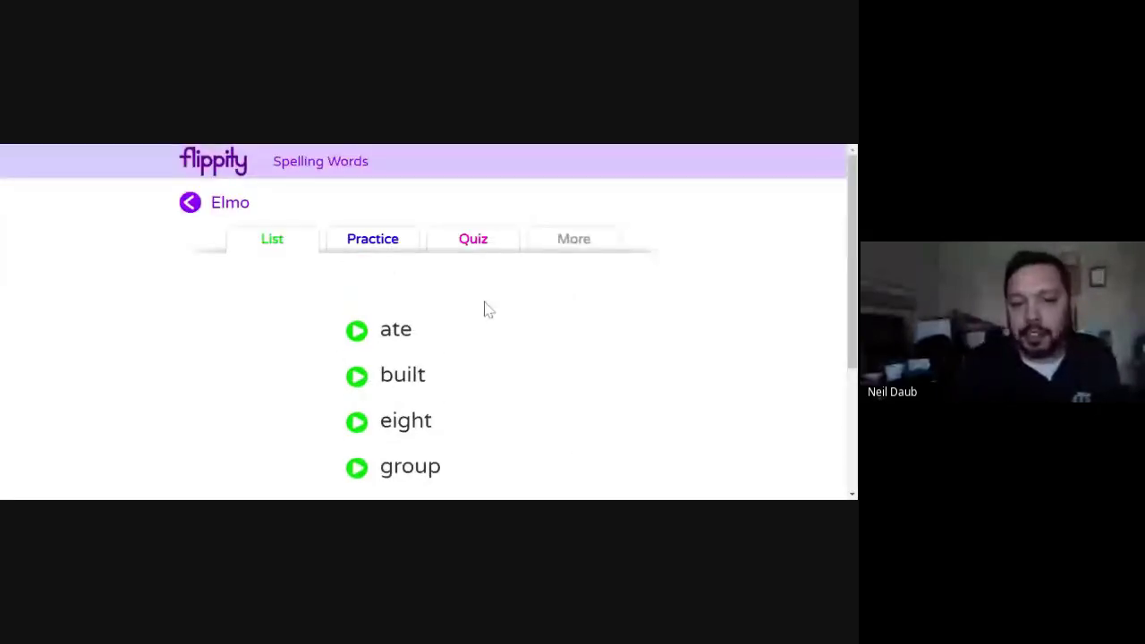
- Switch Elmo's list to Practice, then to the 7-word Quiz
{"action": "left_click", "coordinate": [376, 242]}
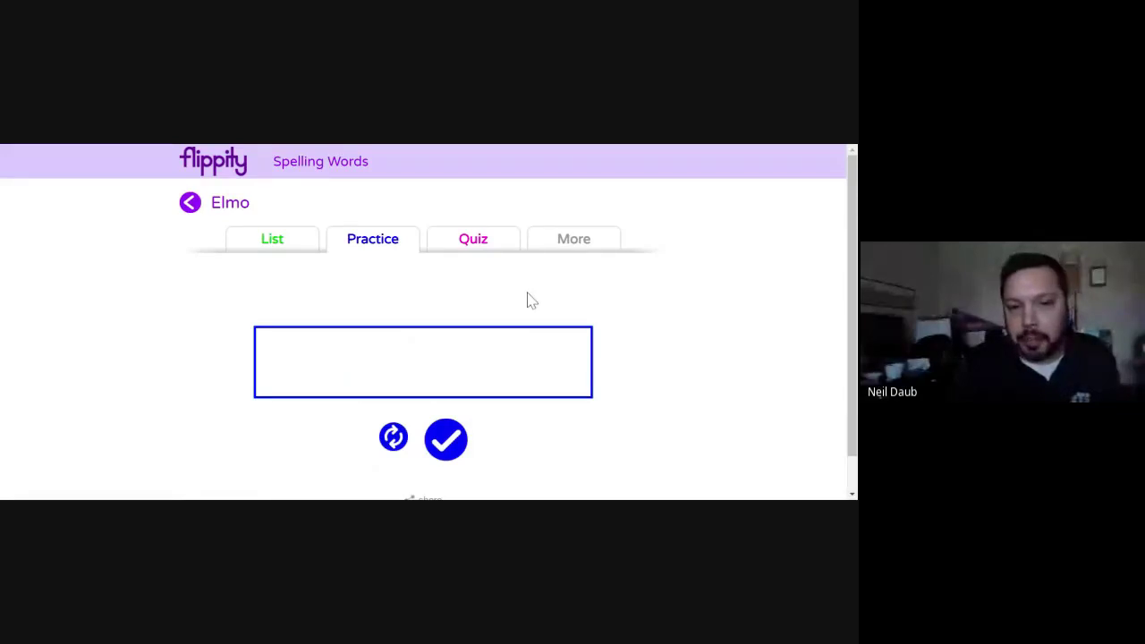
{"action": "left_click", "coordinate": [483, 254]}
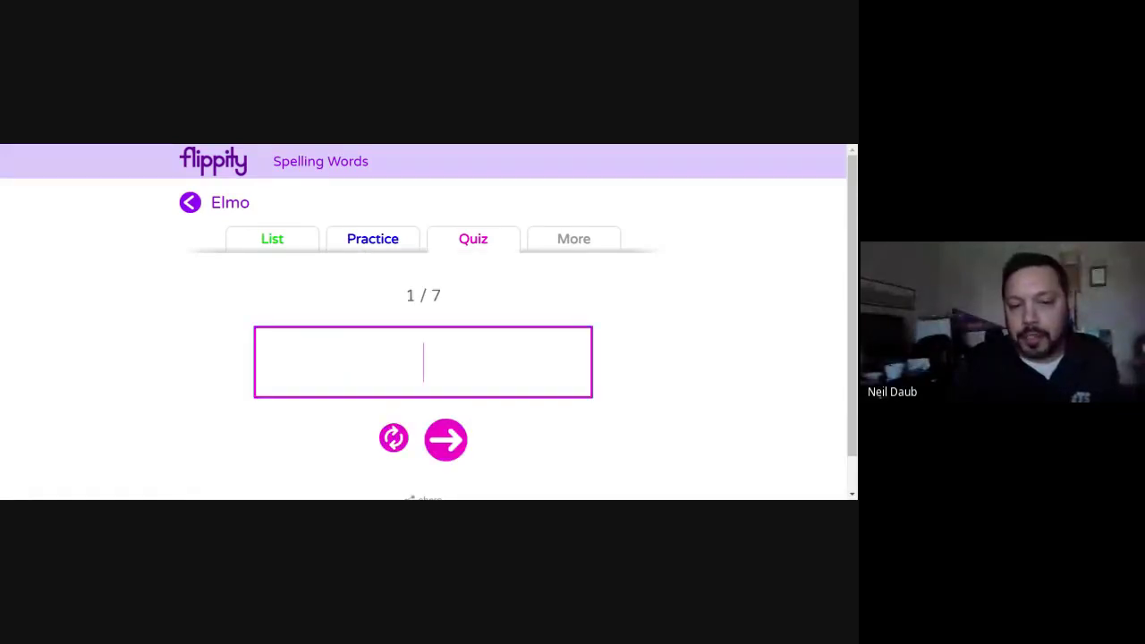
{"action": "left_click", "coordinate": [582, 246]}
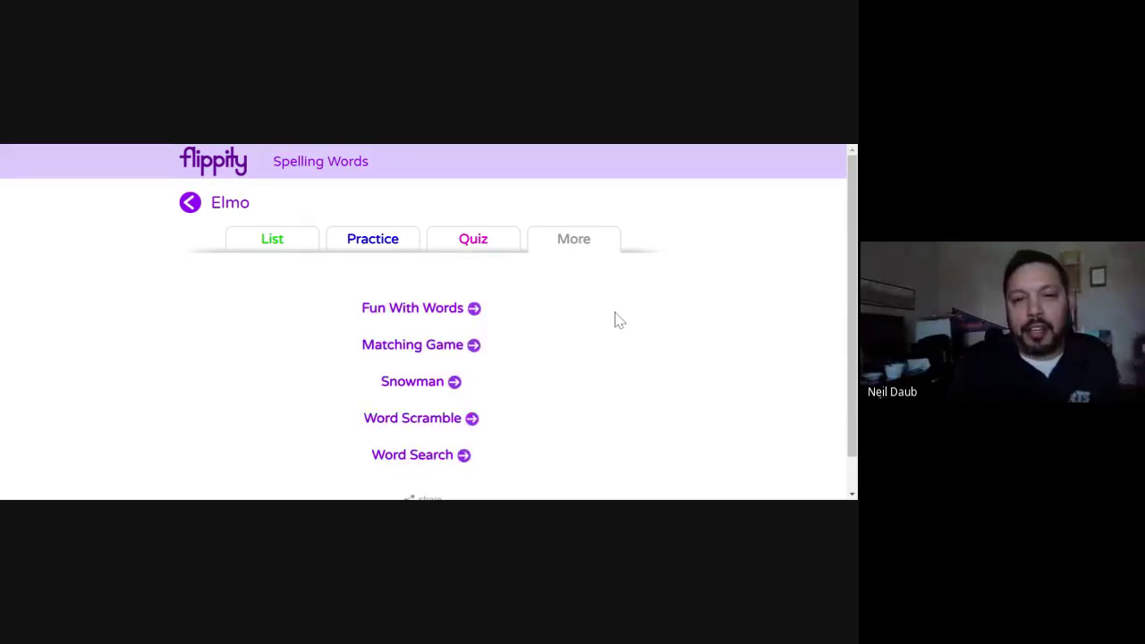
{"action": "scroll", "coordinate": [615, 320], "scroll_direction": "down", "scroll_amount": 1}
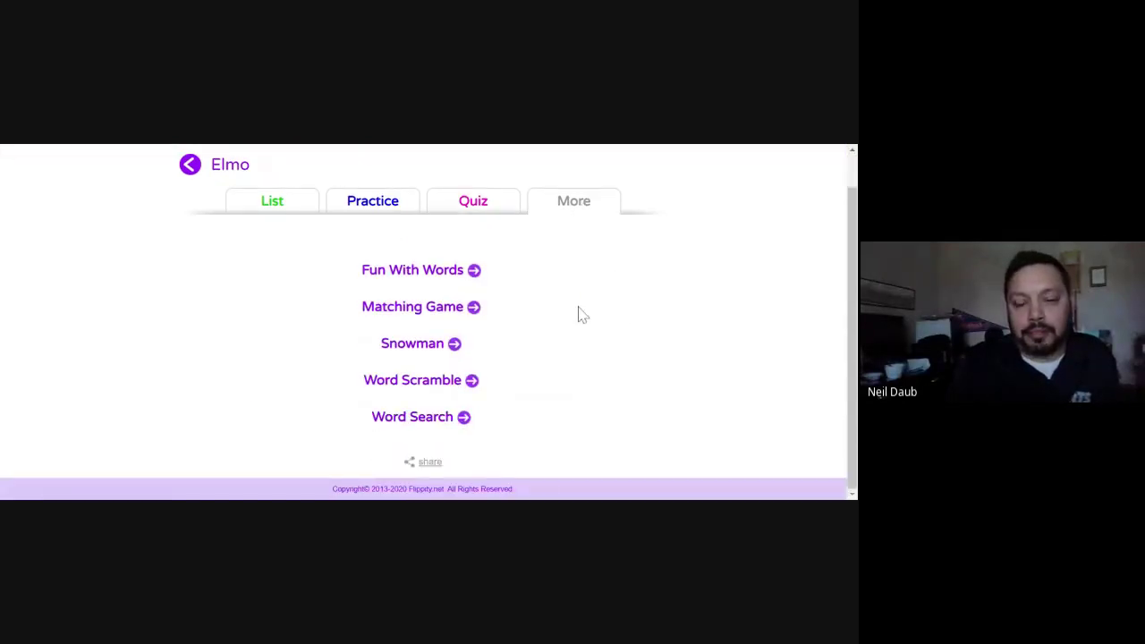